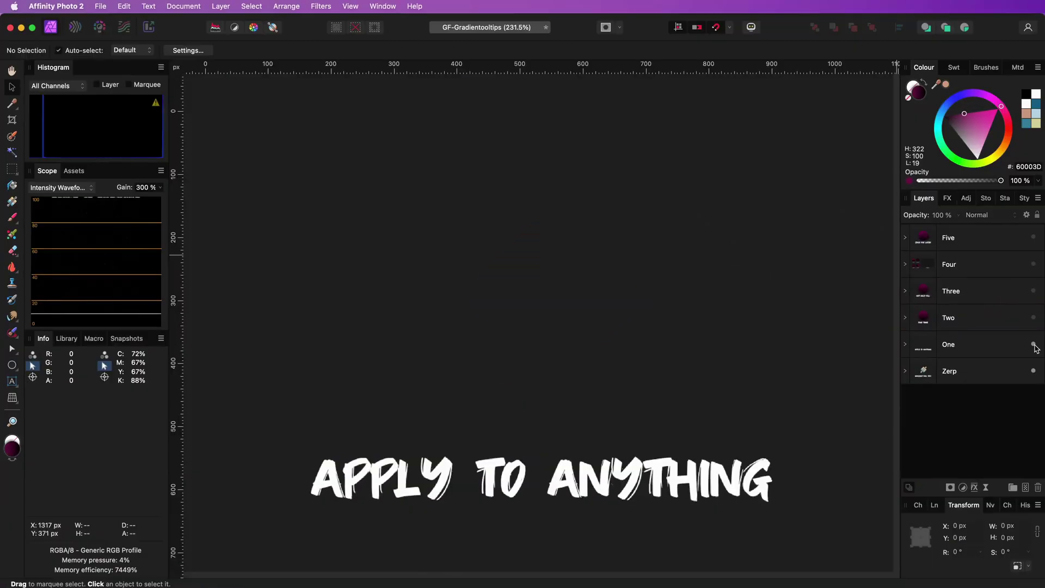
Expand group One, then unhide and select the Ellipse layer
{"action": "left_click", "coordinate": [905, 345]}
{"action": "scroll", "coordinate": [969, 381], "scroll_direction": "down", "scroll_amount": 5}
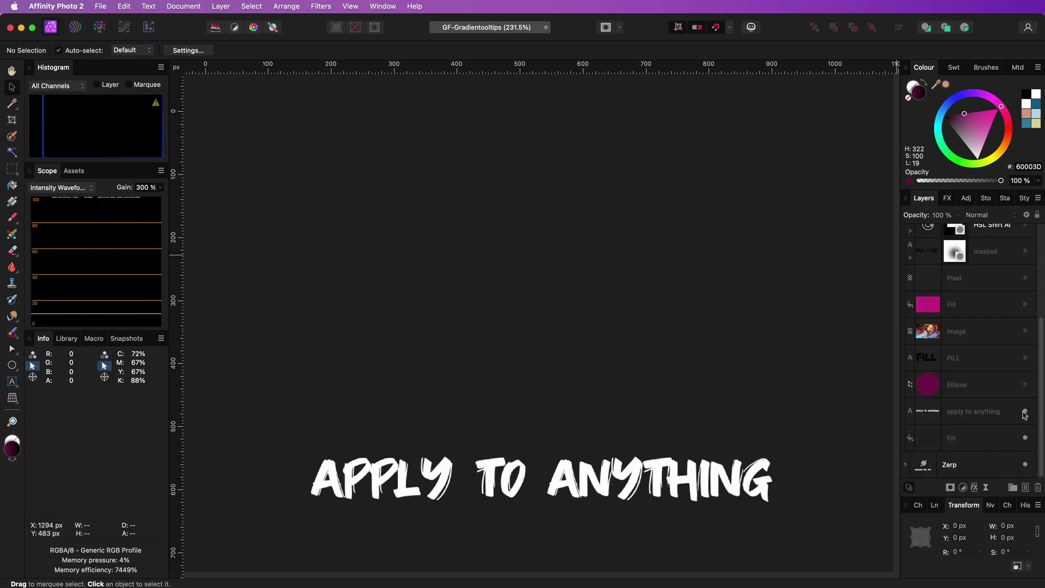
{"action": "left_click", "coordinate": [1025, 384]}
{"action": "left_click", "coordinate": [980, 385]}
Give the circle a vertical magenta-to-black linear gradient, then remove the image's gradient fill
{"action": "key", "text": "g"}
{"action": "left_click_drag", "start_coordinate": [546, 200], "coordinate": [542, 376]}
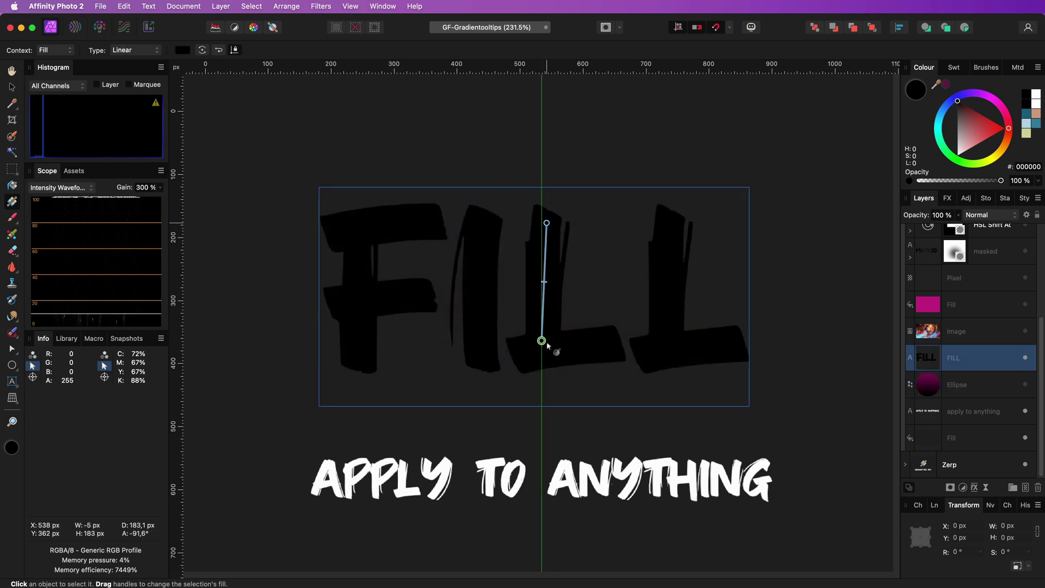
{"action": "left_click_drag", "start_coordinate": [547, 346], "coordinate": [551, 347]}
{"action": "left_click", "coordinate": [947, 84]}
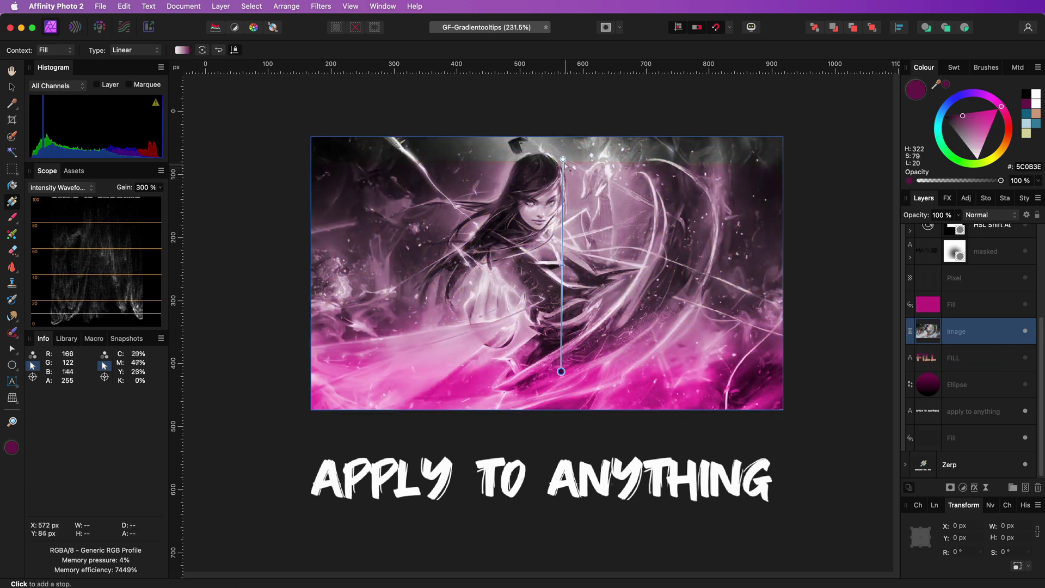
{"action": "left_click_drag", "start_coordinate": [563, 159], "coordinate": [561, 223]}
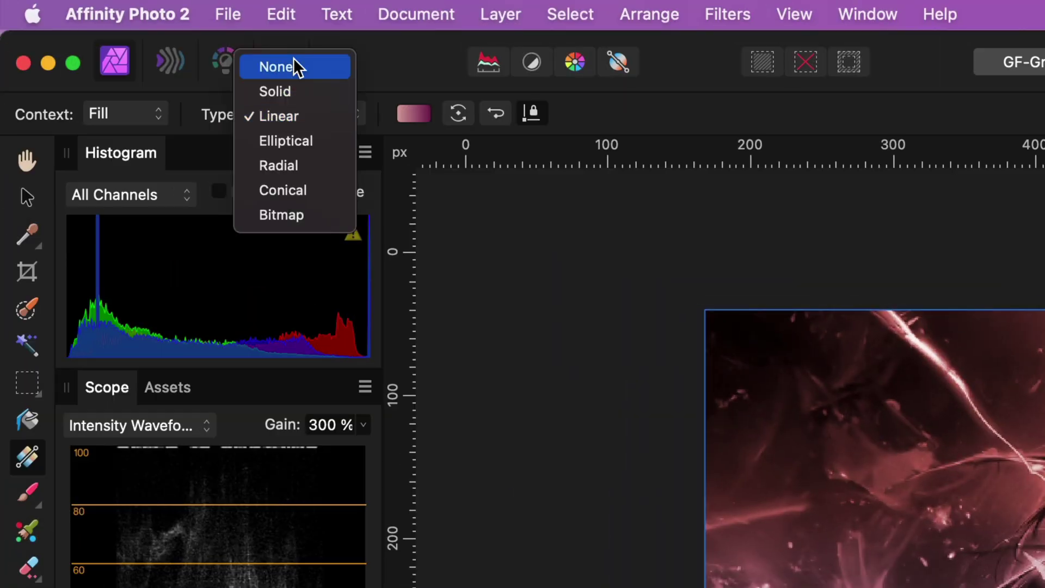
{"action": "left_click", "coordinate": [294, 61]}
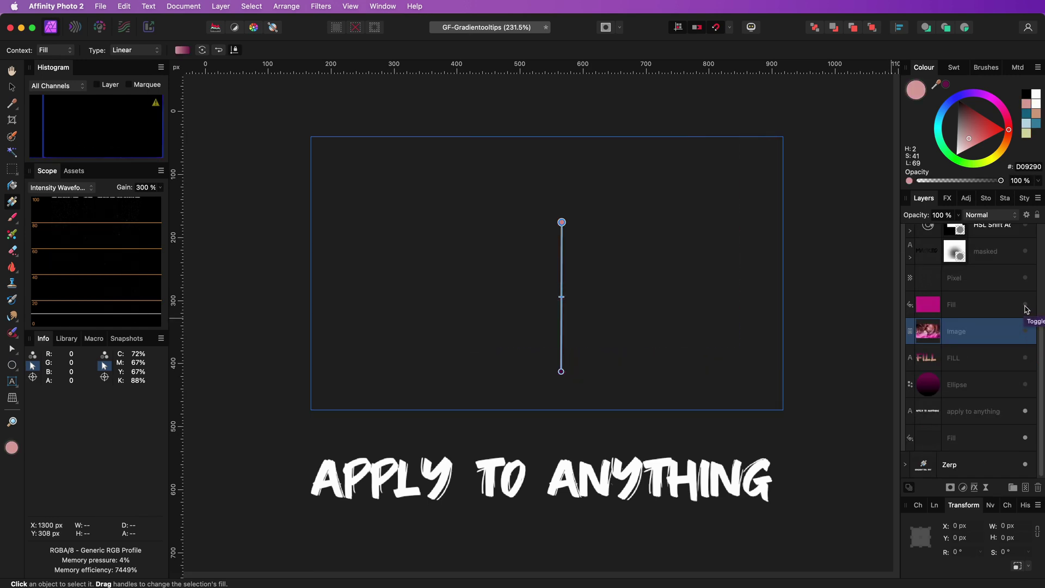
Unhide the Fill layer, fade it from pink to black downward, then hide it again
{"action": "left_click", "coordinate": [1025, 305]}
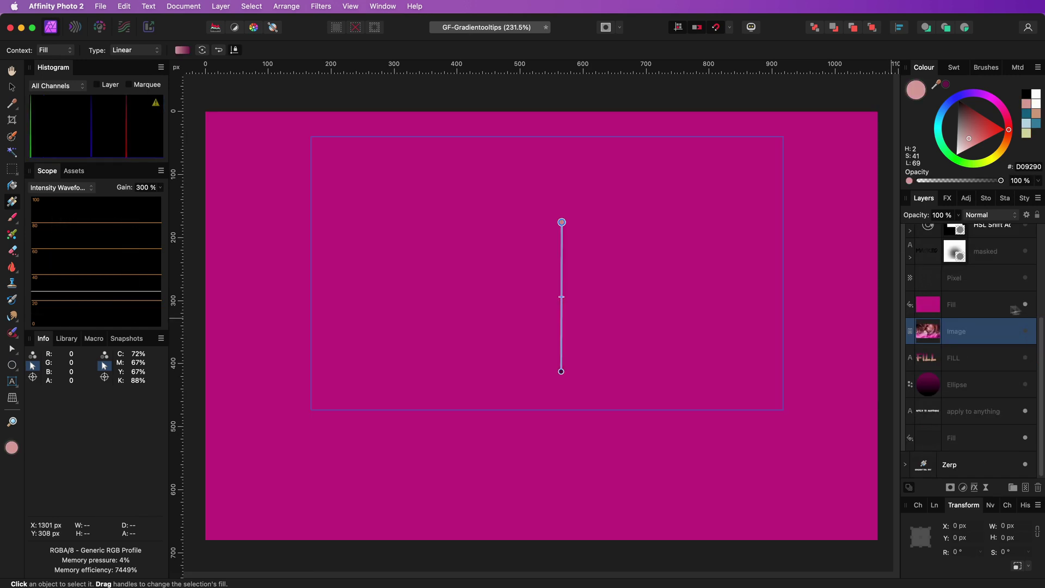
{"action": "left_click", "coordinate": [1006, 310]}
{"action": "left_click_drag", "start_coordinate": [552, 182], "coordinate": [545, 415]}
{"action": "left_click_drag", "start_coordinate": [545, 459], "coordinate": [549, 464]}
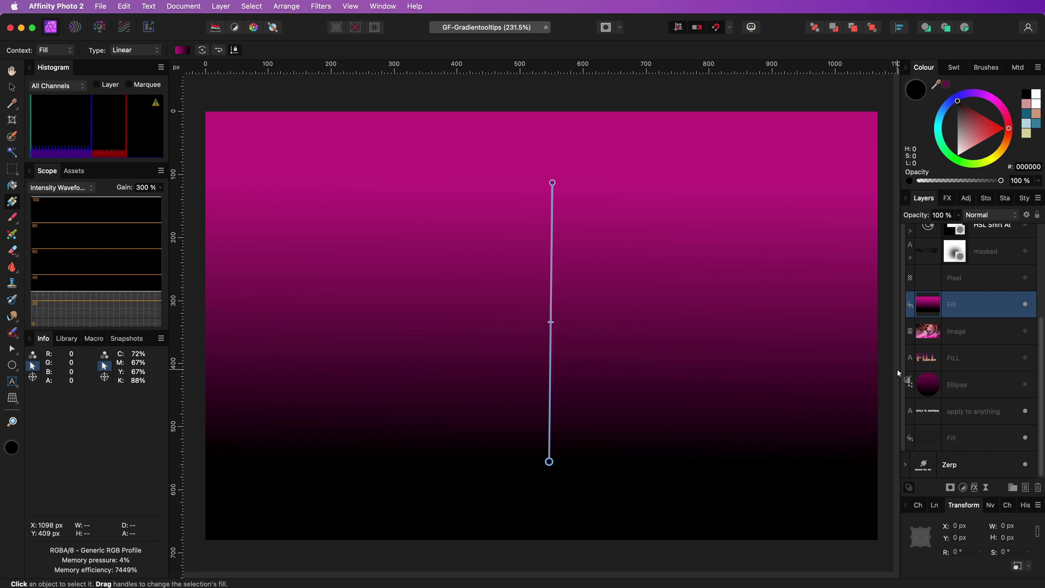
{"action": "left_click", "coordinate": [1026, 305]}
On the Pixel layer, fill a rectangular marquee with a diagonal black-to-purple gradient
{"action": "left_click", "coordinate": [1028, 277]}
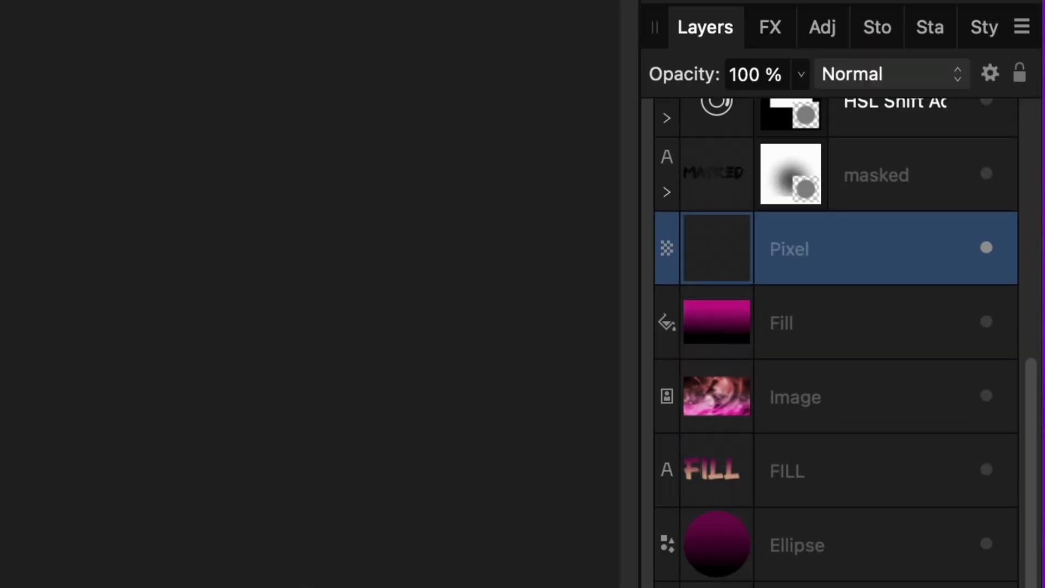
{"action": "key", "text": "m"}
{"action": "left_click_drag", "start_coordinate": [423, 176], "coordinate": [693, 382]}
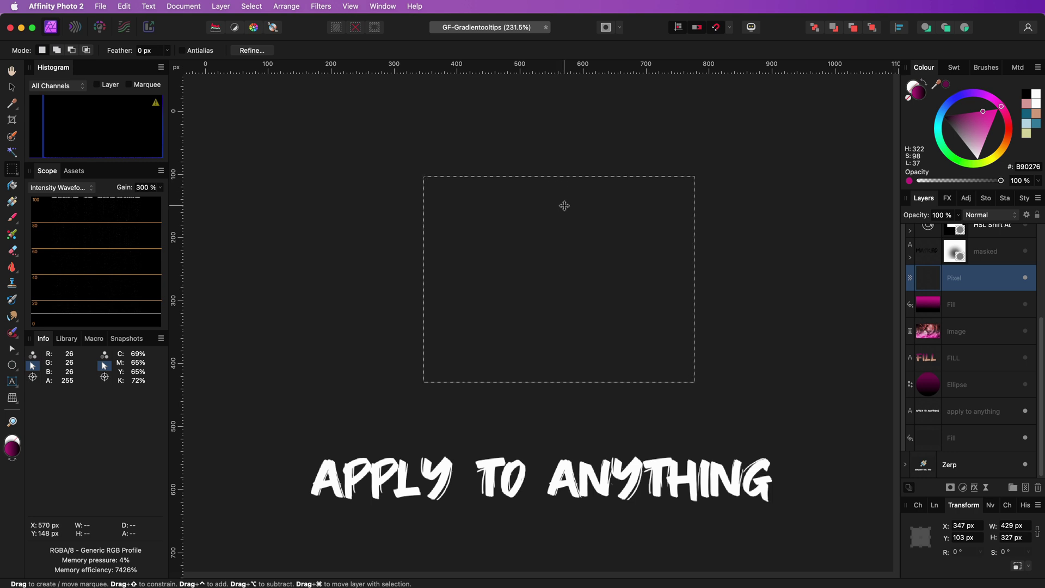
{"action": "left_click", "coordinate": [12, 201]}
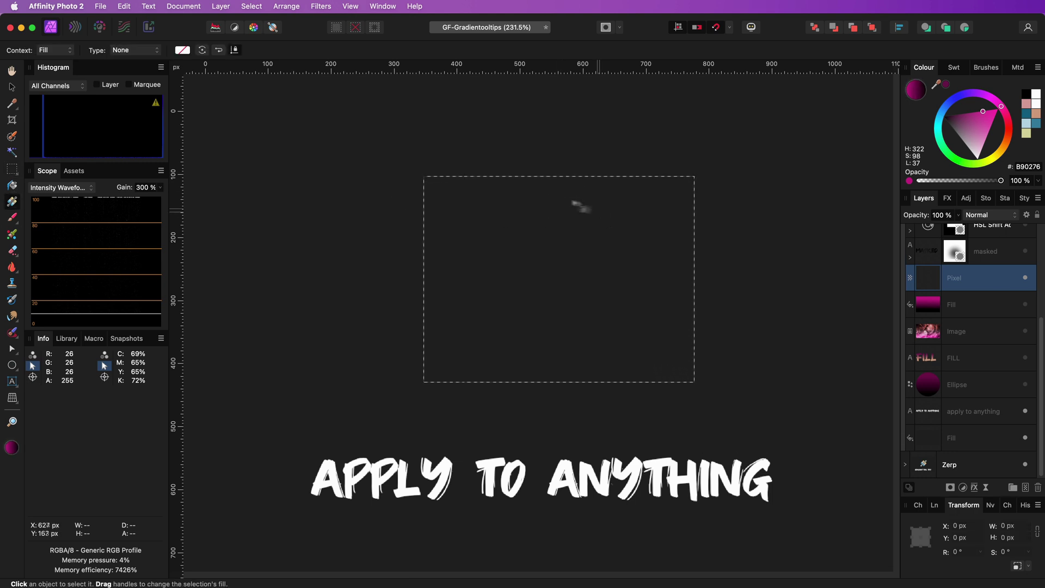
{"action": "left_click_drag", "start_coordinate": [449, 196], "coordinate": [667, 350]}
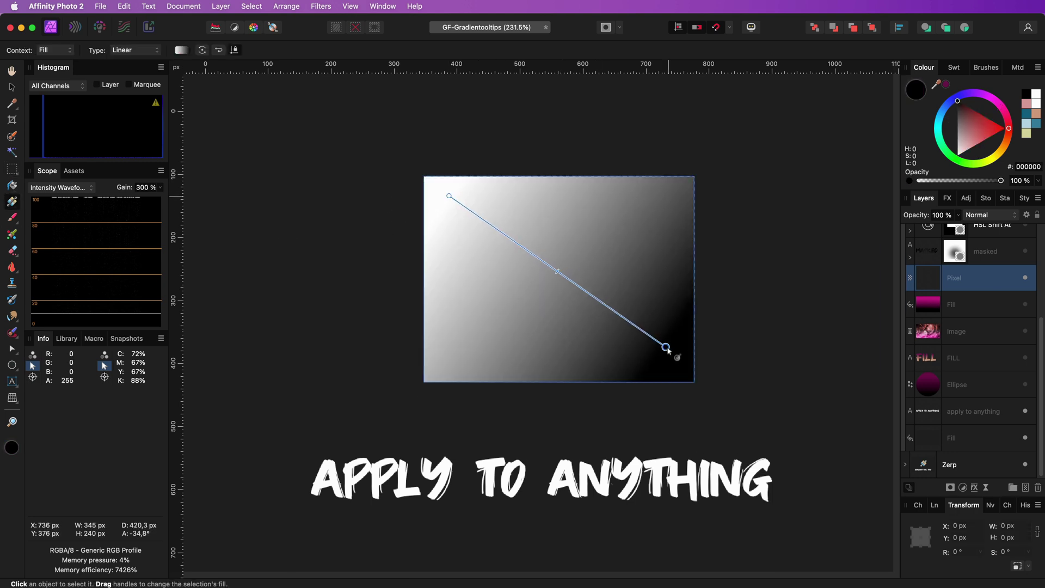
{"action": "left_click", "coordinate": [946, 85]}
{"action": "left_click", "coordinate": [451, 196]}
Shift the gradient rectangle slightly right, shrink it, and hide the Pixel layer
{"action": "key", "text": "v"}
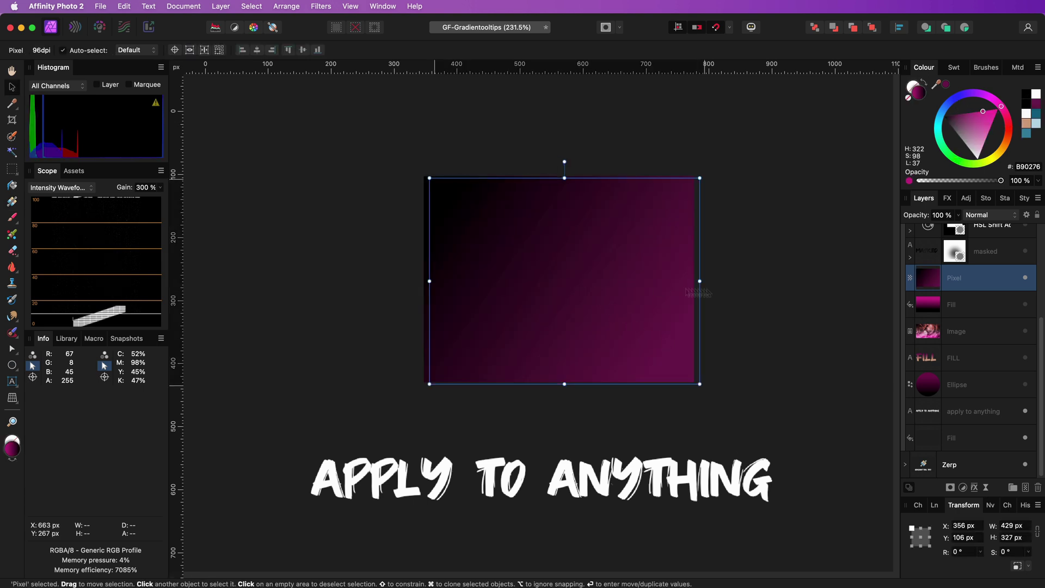
{"action": "mouse_move", "coordinate": [622, 283]}
{"action": "left_mouse_down"}
{"action": "mouse_move", "coordinate": [717, 283]}
{"action": "mouse_move", "coordinate": [628, 276]}
{"action": "left_mouse_up"}
{"action": "left_click_drag", "start_coordinate": [702, 376], "coordinate": [534, 248]}
{"action": "left_click", "coordinate": [1025, 279]}
Fade the MASKED text with a vertical gradient on its mask, moving the midpoint upward
{"action": "left_click", "coordinate": [961, 260]}
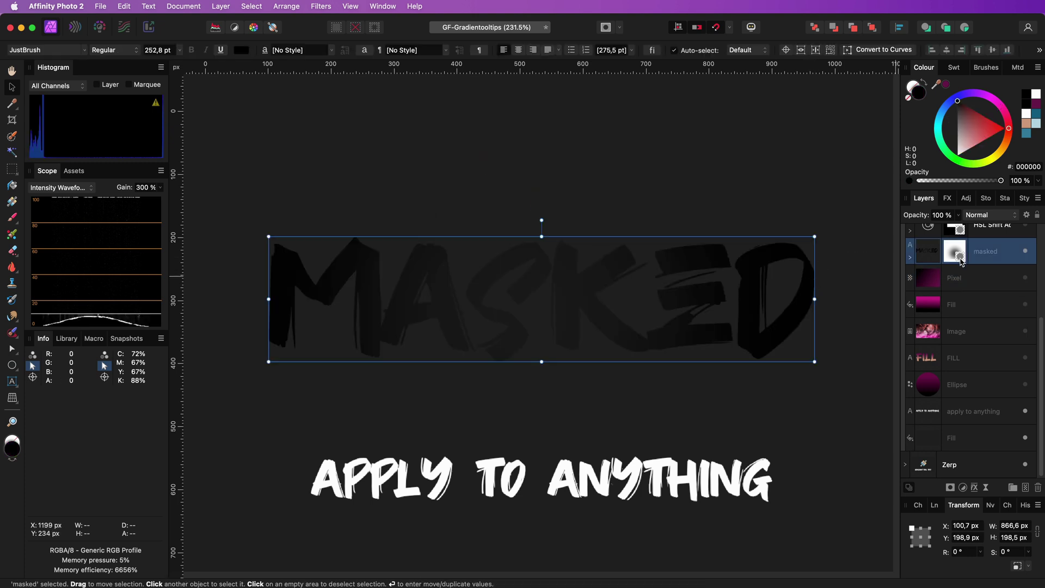
{"action": "left_click", "coordinate": [911, 258]}
{"action": "left_click", "coordinate": [935, 279]}
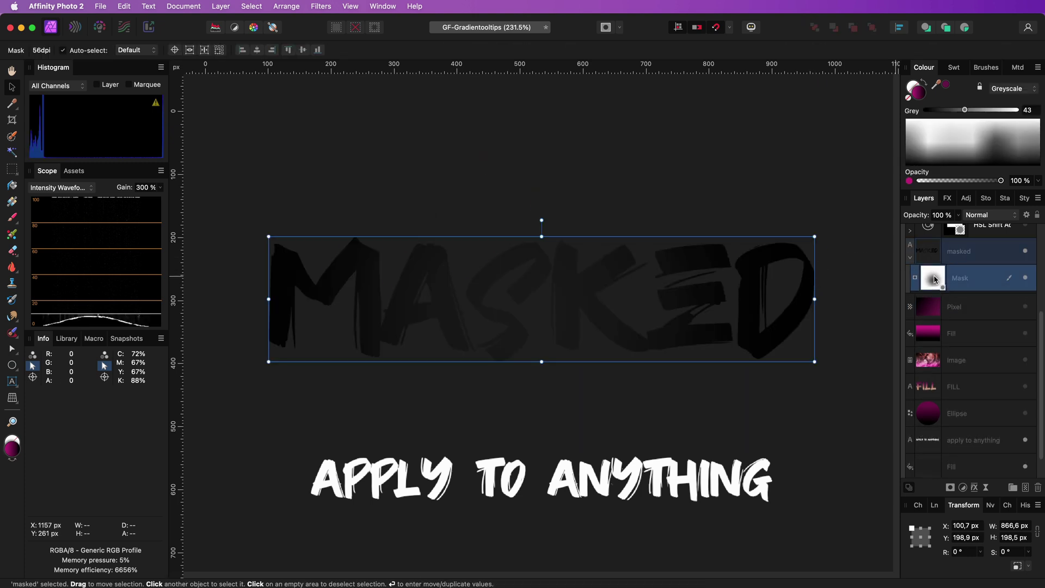
{"action": "left_click", "coordinate": [12, 202]}
{"action": "left_click_drag", "start_coordinate": [536, 256], "coordinate": [536, 354]}
{"action": "left_click", "coordinate": [536, 257]}
{"action": "mouse_move", "coordinate": [536, 305]}
{"action": "left_mouse_down"}
{"action": "mouse_move", "coordinate": [536, 322]}
{"action": "mouse_move", "coordinate": [537, 291]}
{"action": "left_mouse_up"}
Hide the text and draw a diagonal gradient with an extra stop on the HSL Shift mask
{"action": "left_click", "coordinate": [910, 257]}
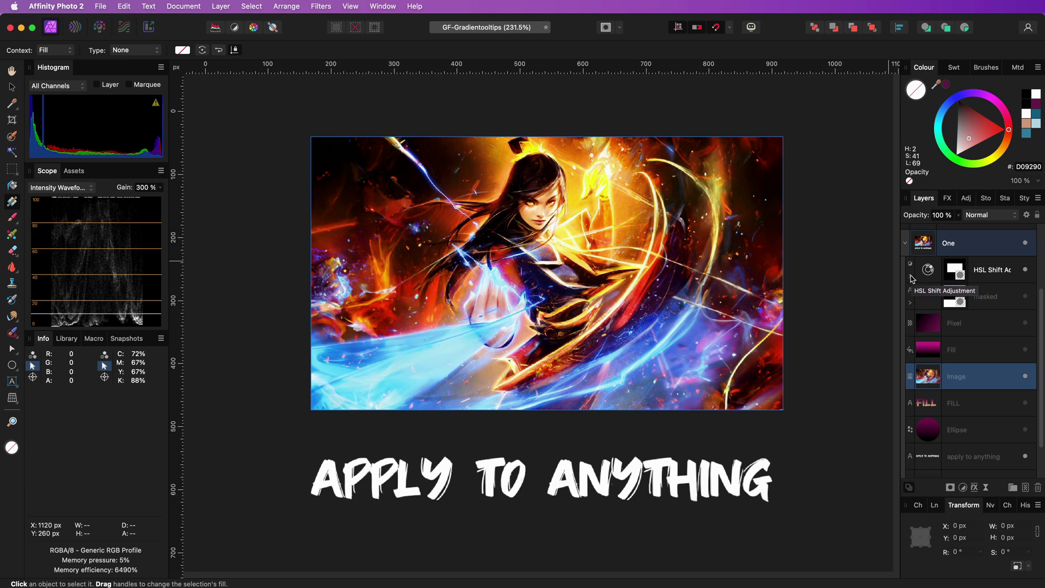
{"action": "double_click", "coordinate": [926, 274]}
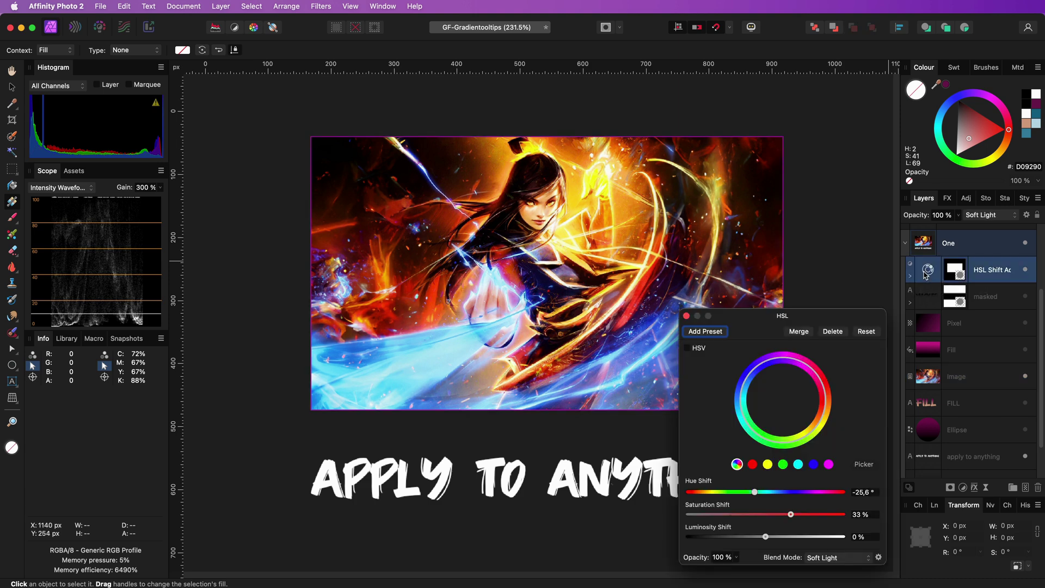
{"action": "left_click", "coordinate": [685, 316]}
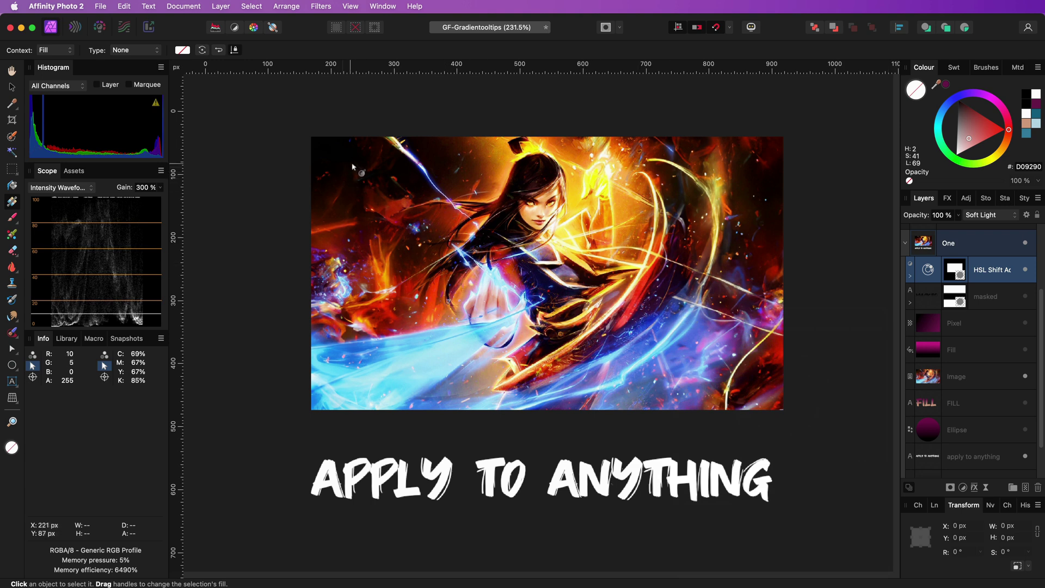
{"action": "left_click_drag", "start_coordinate": [351, 161], "coordinate": [754, 386]}
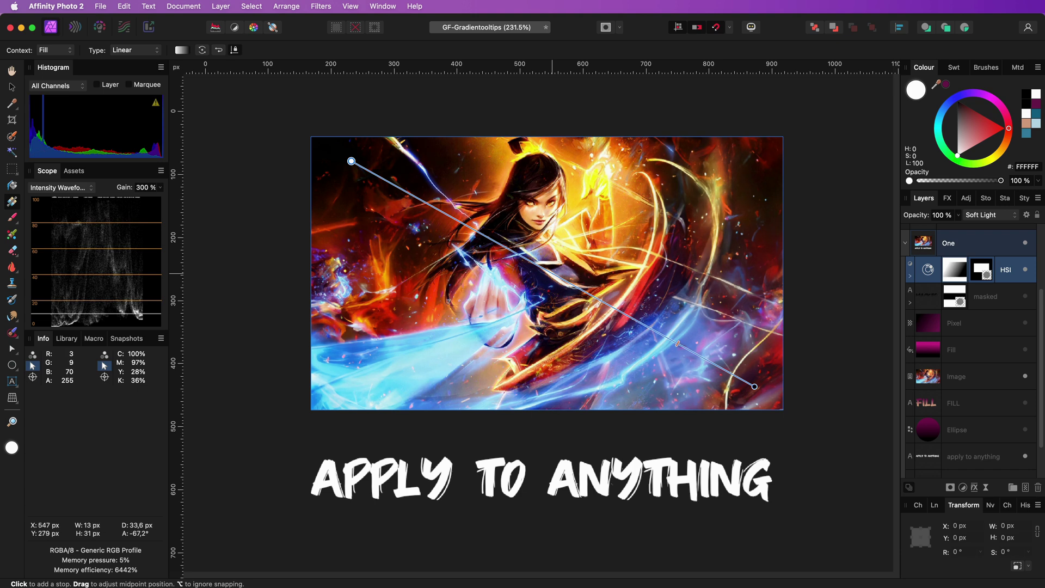
{"action": "left_click", "coordinate": [427, 205]}
{"action": "left_click_drag", "start_coordinate": [420, 200], "coordinate": [545, 269]}
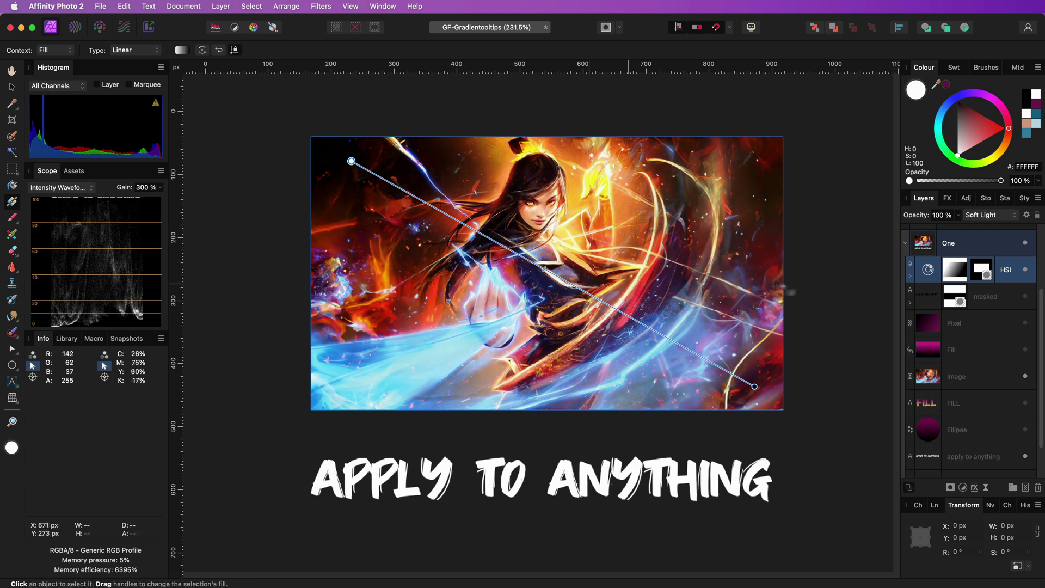
Raise the HSL Hue Shift to turn oranges red, and move the gradient end to mid-image
{"action": "double_click", "coordinate": [928, 270]}
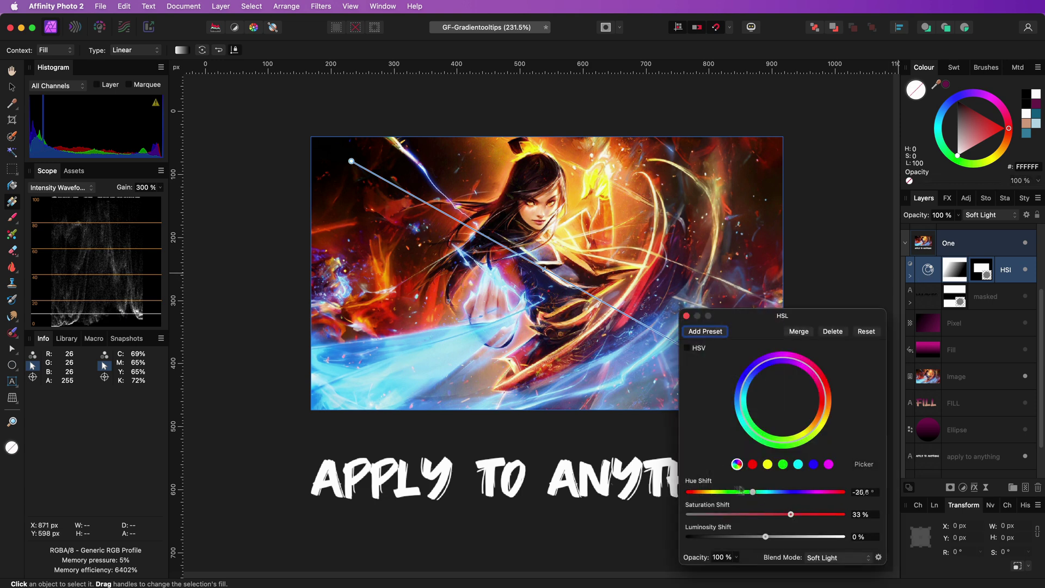
{"action": "left_click_drag", "start_coordinate": [754, 492], "coordinate": [797, 492]}
{"action": "left_click", "coordinate": [686, 316]}
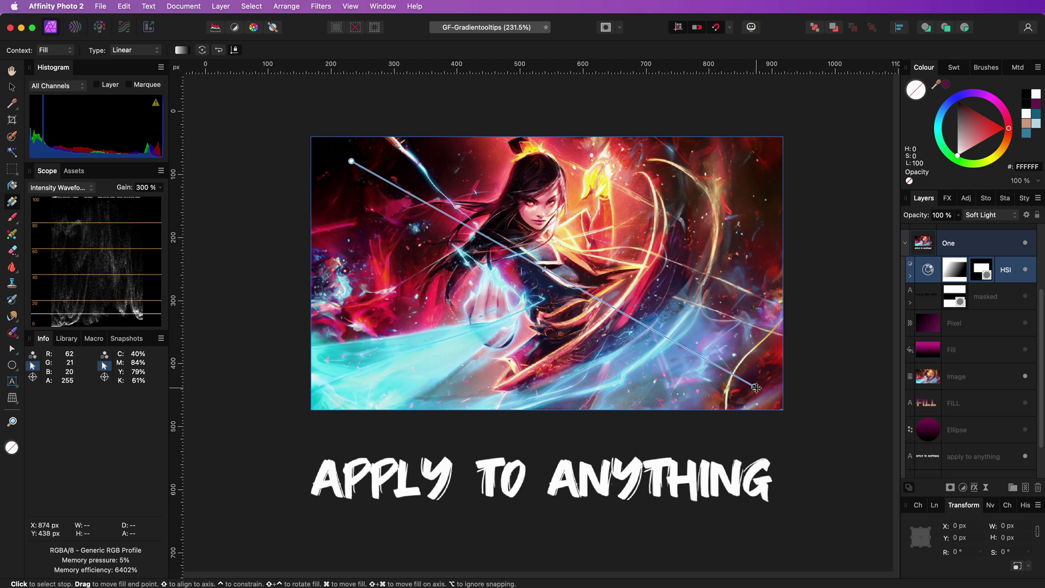
{"action": "left_click_drag", "start_coordinate": [756, 387], "coordinate": [599, 317]}
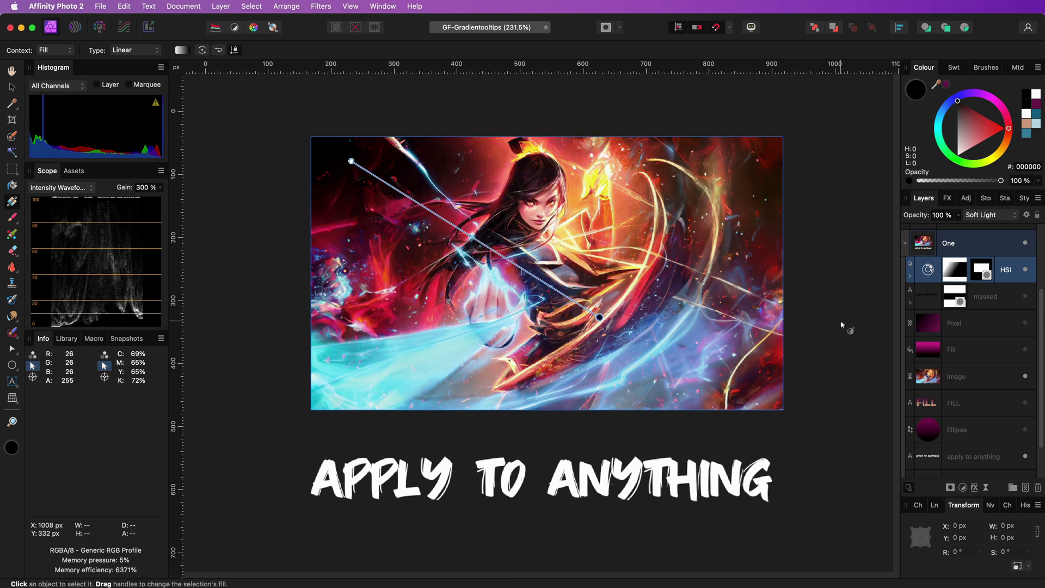
Collapse group One, unhide group Two, and edit the circle's fill gradient
{"action": "left_click", "coordinate": [906, 245]}
{"action": "left_click", "coordinate": [1033, 317]}
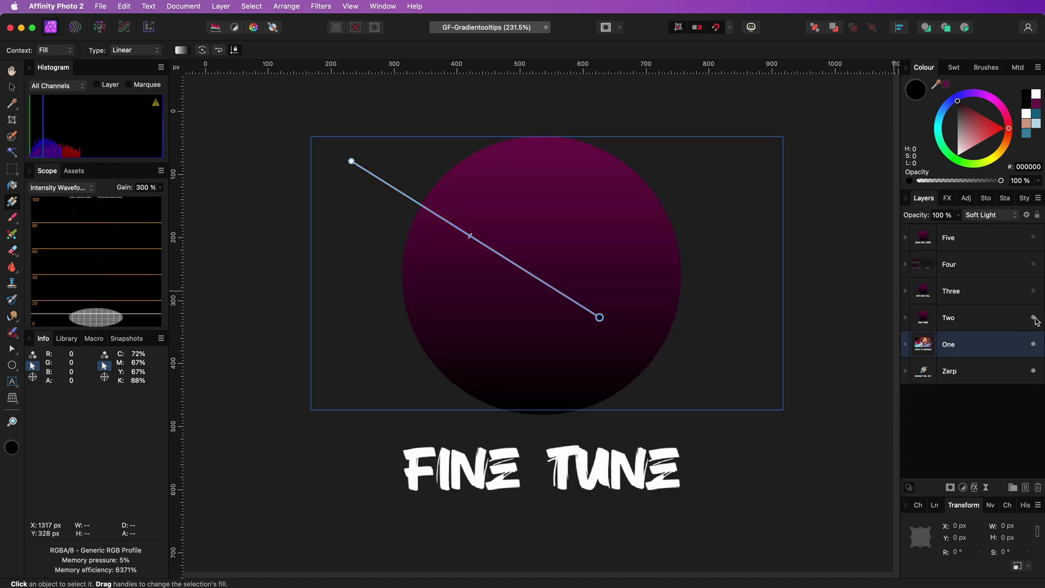
{"action": "left_click", "coordinate": [542, 180]}
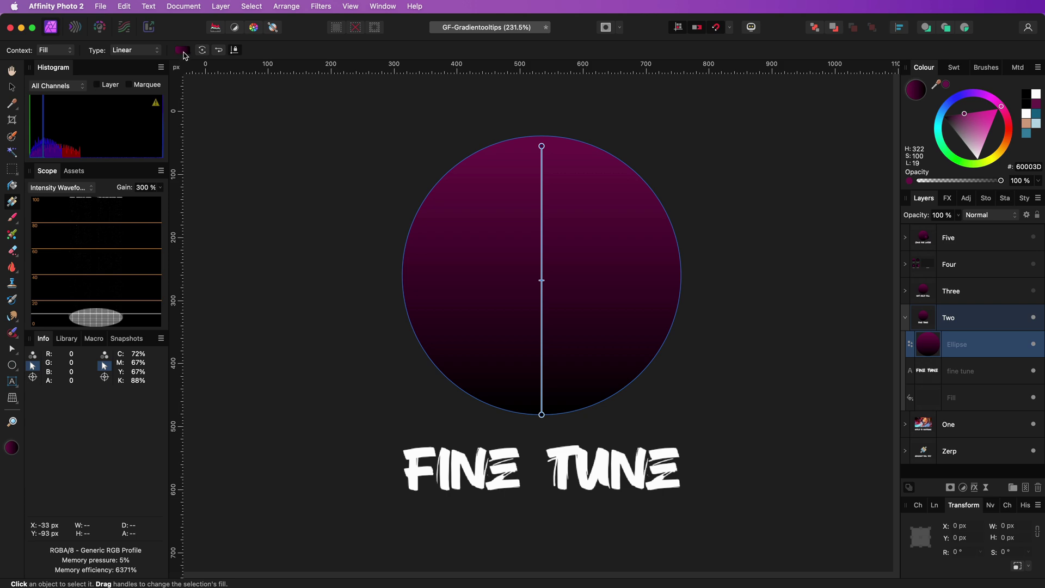
{"action": "left_click", "coordinate": [181, 50]}
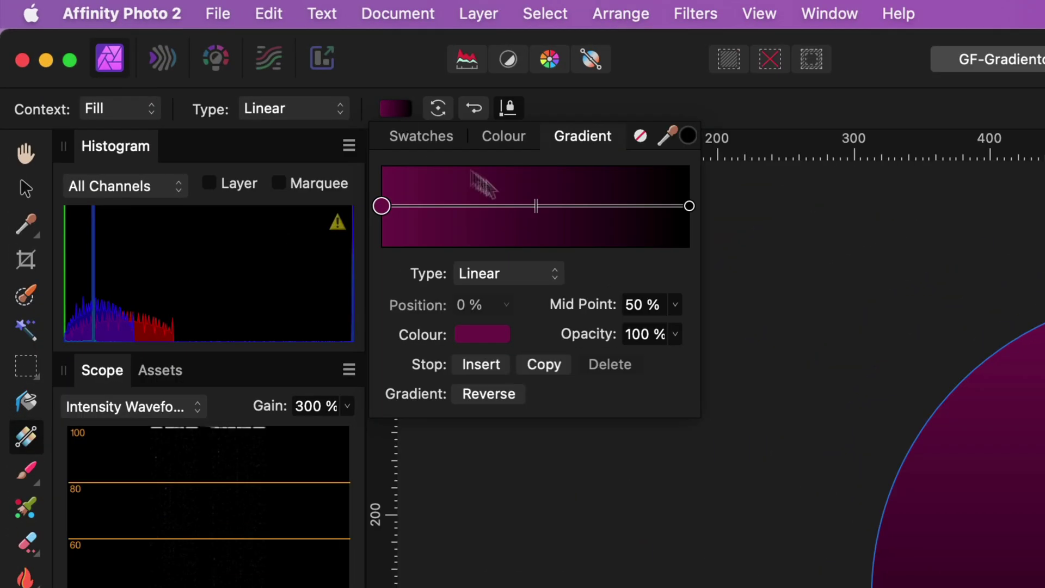
Set the gradient midpoint to 40%, add a middle stop with 25% midpoint at 20% position
{"action": "mouse_move", "coordinate": [537, 212]}
{"action": "left_mouse_down"}
{"action": "mouse_move", "coordinate": [511, 217]}
{"action": "mouse_move", "coordinate": [544, 221]}
{"action": "mouse_move", "coordinate": [507, 225]}
{"action": "left_mouse_up"}
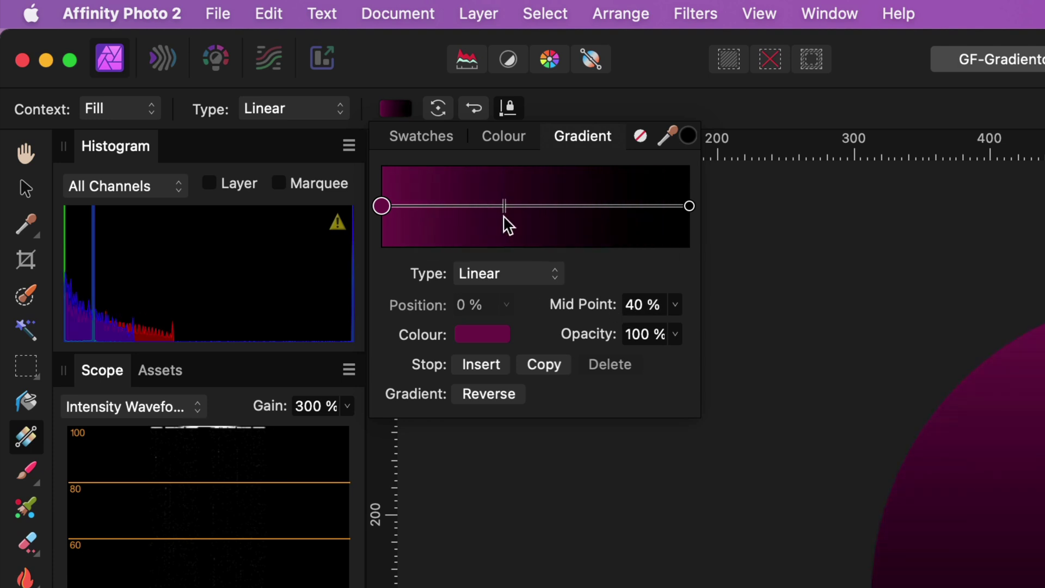
{"action": "left_click", "coordinate": [478, 366]}
{"action": "type", "text": "25"}
{"action": "key", "text": "Return"}
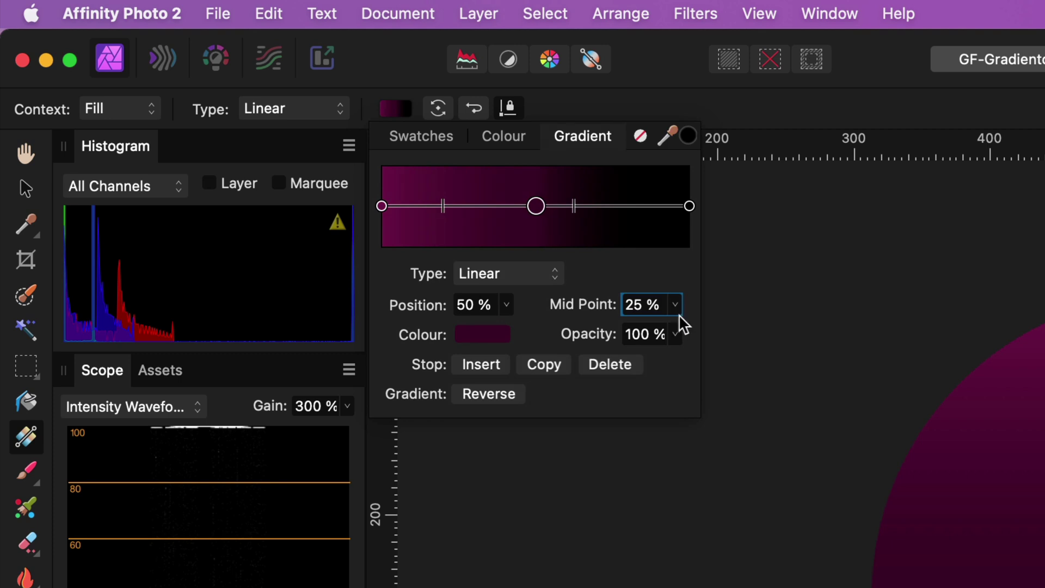
{"action": "mouse_move", "coordinate": [536, 206]}
{"action": "left_mouse_down"}
{"action": "mouse_move", "coordinate": [494, 210]}
{"action": "mouse_move", "coordinate": [644, 220]}
{"action": "mouse_move", "coordinate": [592, 217]}
{"action": "left_mouse_up"}
{"action": "type", "text": "20"}
{"action": "key", "text": "Return"}
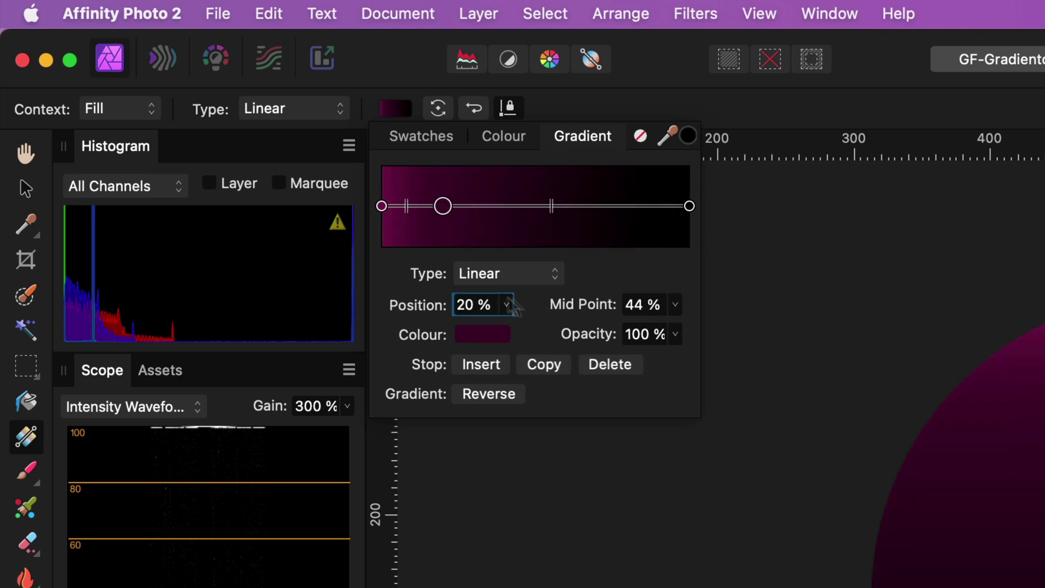
Add and delete a 60% stop, place the middle stop at 46%, and reverse the gradient twice
{"action": "left_click", "coordinate": [481, 364]}
{"action": "left_click", "coordinate": [610, 364]}
{"action": "left_click_drag", "start_coordinate": [443, 207], "coordinate": [526, 231]}
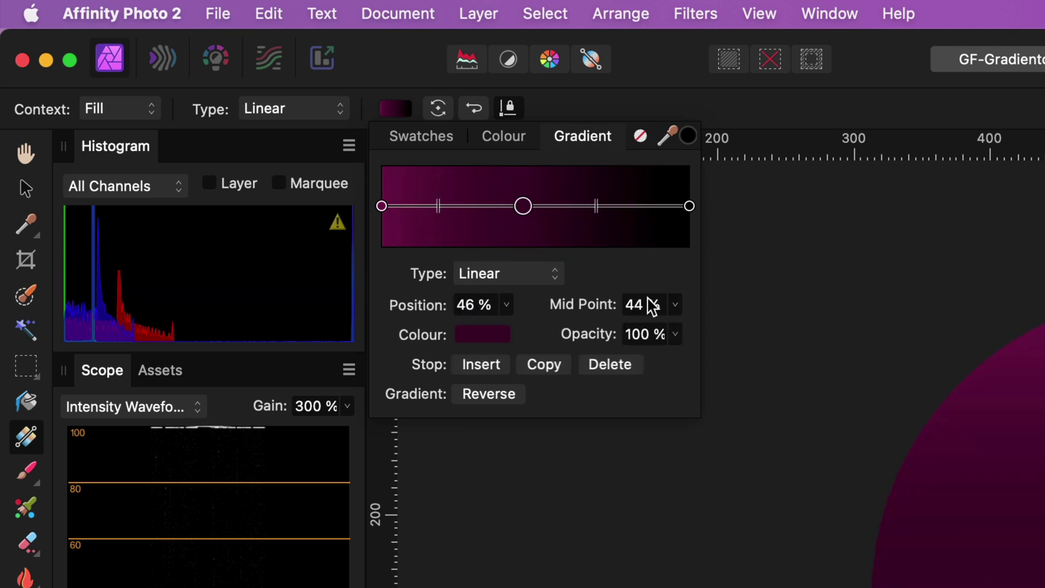
{"action": "left_click", "coordinate": [501, 403]}
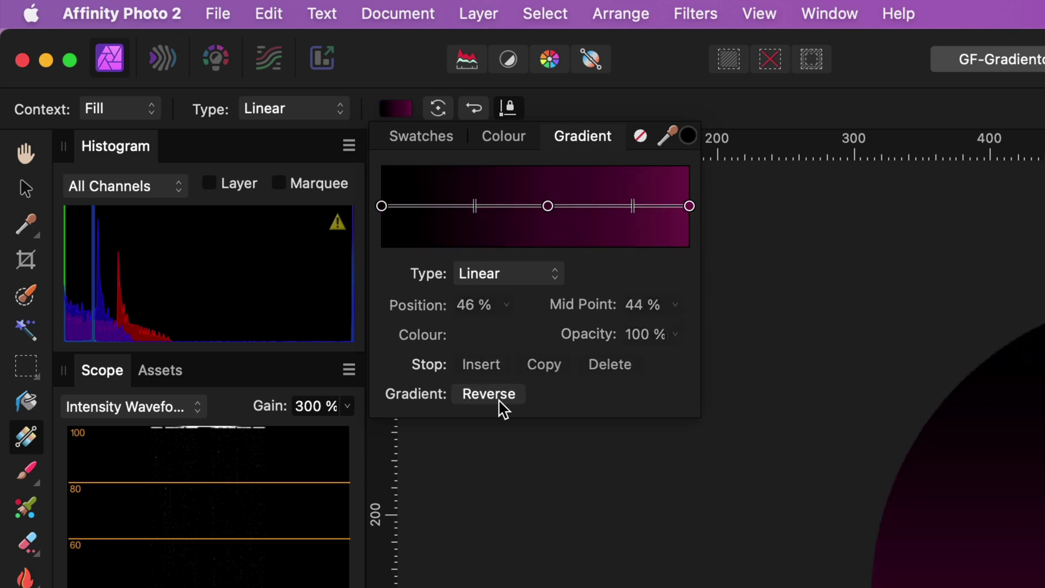
{"action": "left_click", "coordinate": [501, 403]}
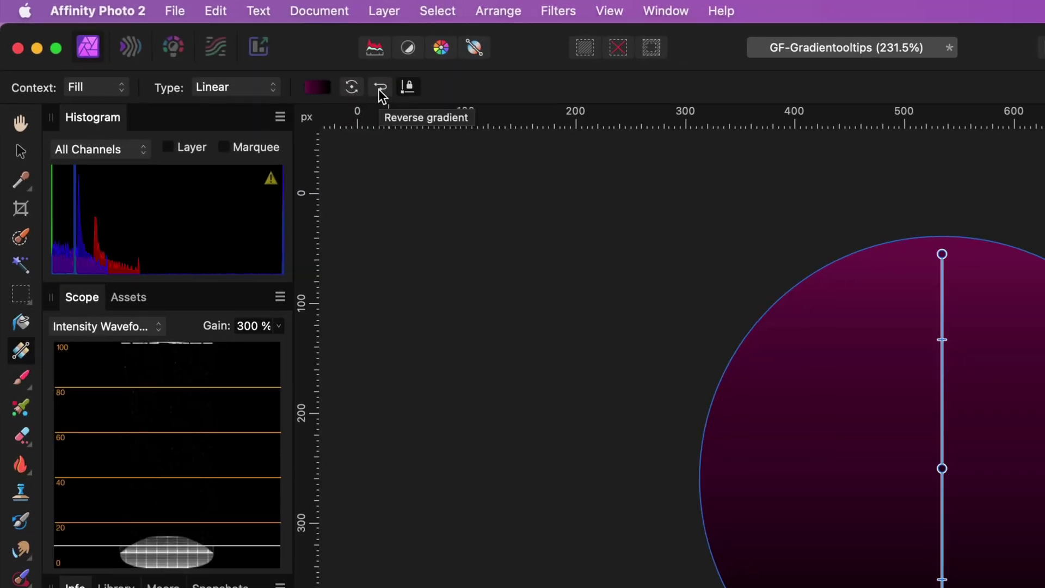
Reverse the circle's gradient and back, then rotate it four quarter turns to vertical again
{"action": "left_click", "coordinate": [471, 110]}
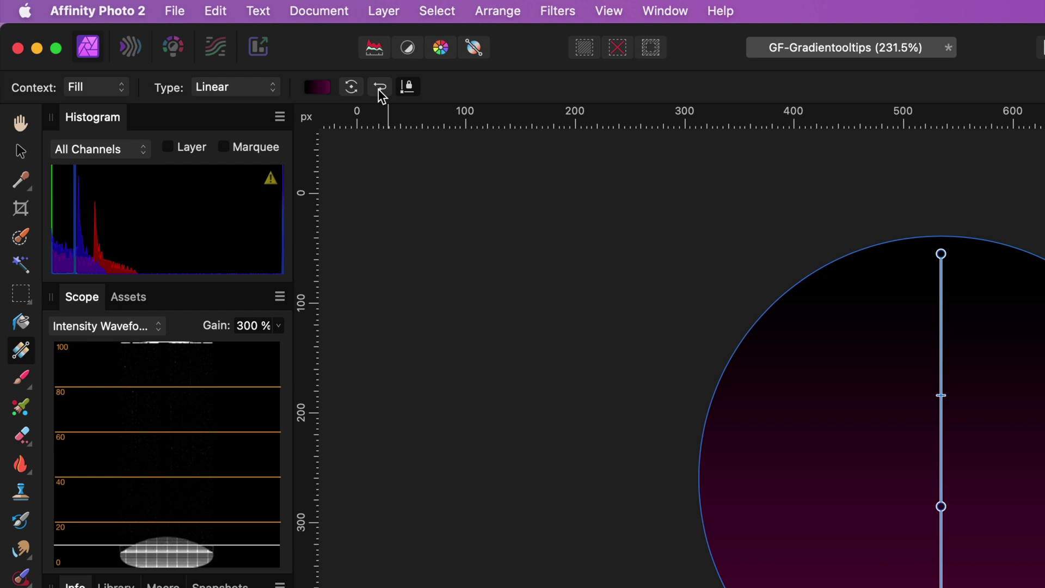
{"action": "left_click", "coordinate": [379, 89]}
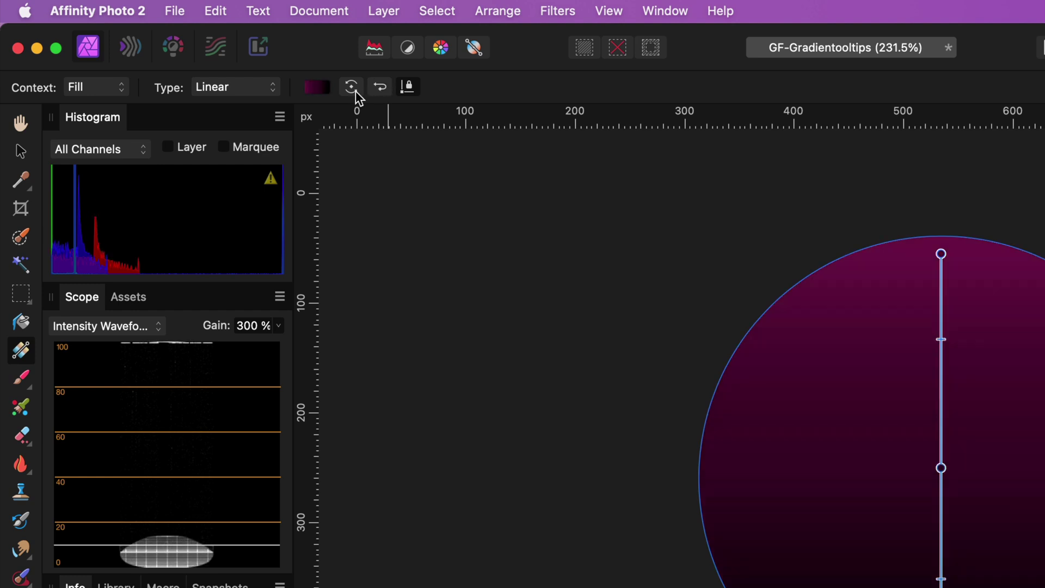
{"action": "left_click", "coordinate": [355, 90]}
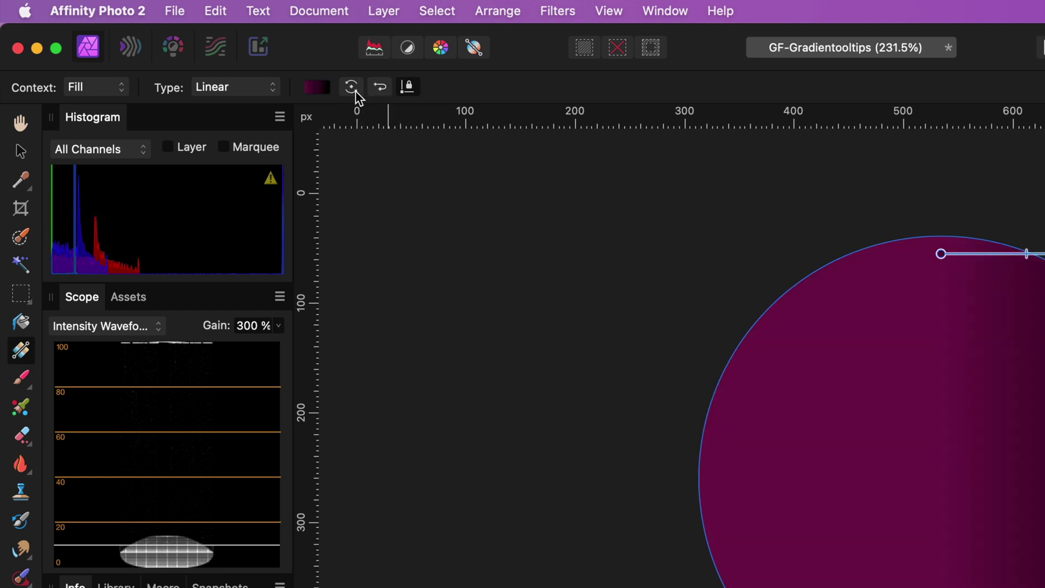
{"action": "left_click", "coordinate": [352, 87]}
{"action": "left_click", "coordinate": [352, 87]}
{"action": "left_click", "coordinate": [351, 87]}
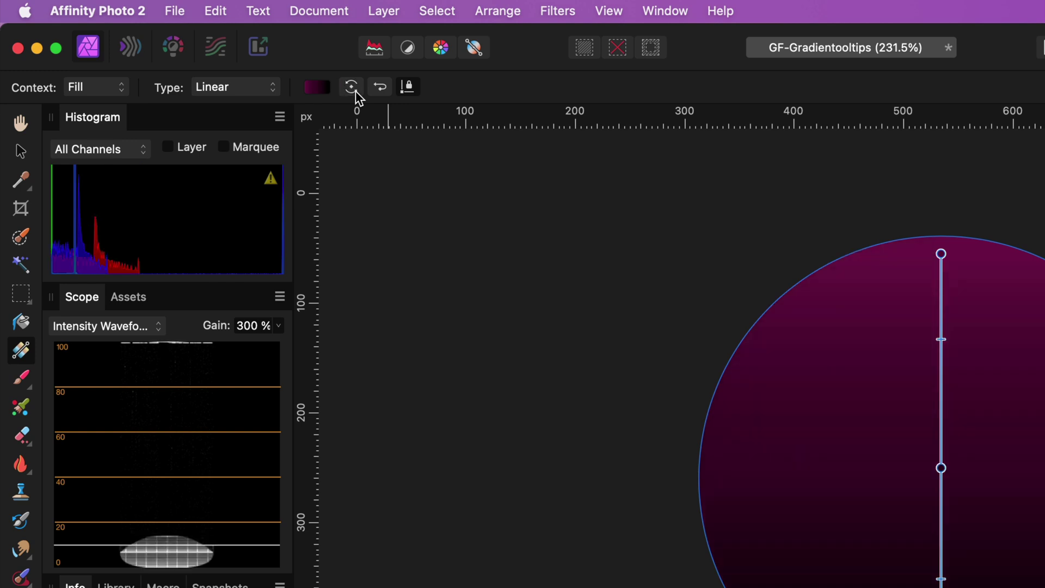
Try an Elliptical gradient type, undo back to Linear, and return to the Move tool
{"action": "left_click", "coordinate": [247, 92]}
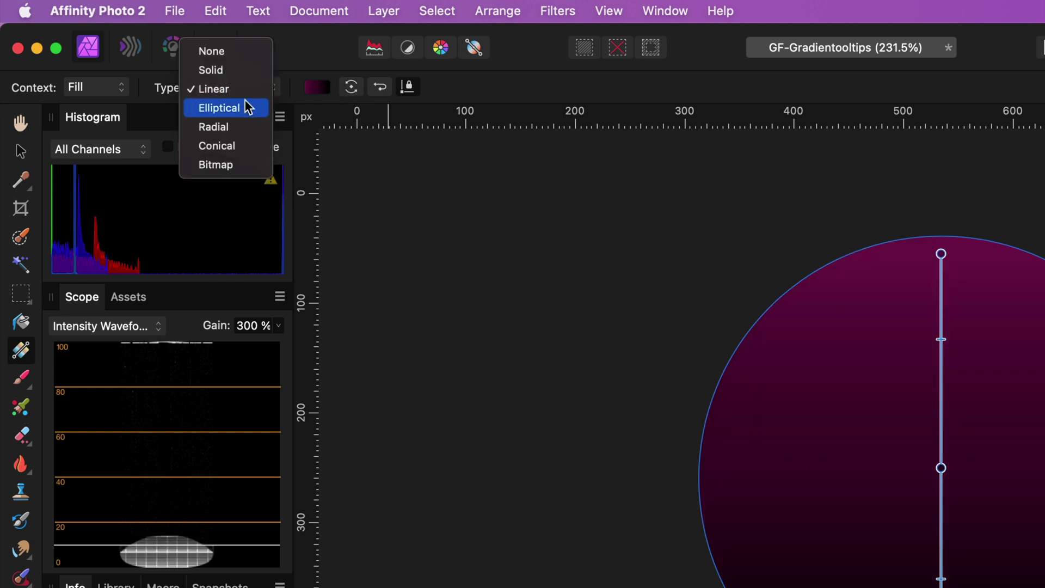
{"action": "left_click", "coordinate": [244, 108]}
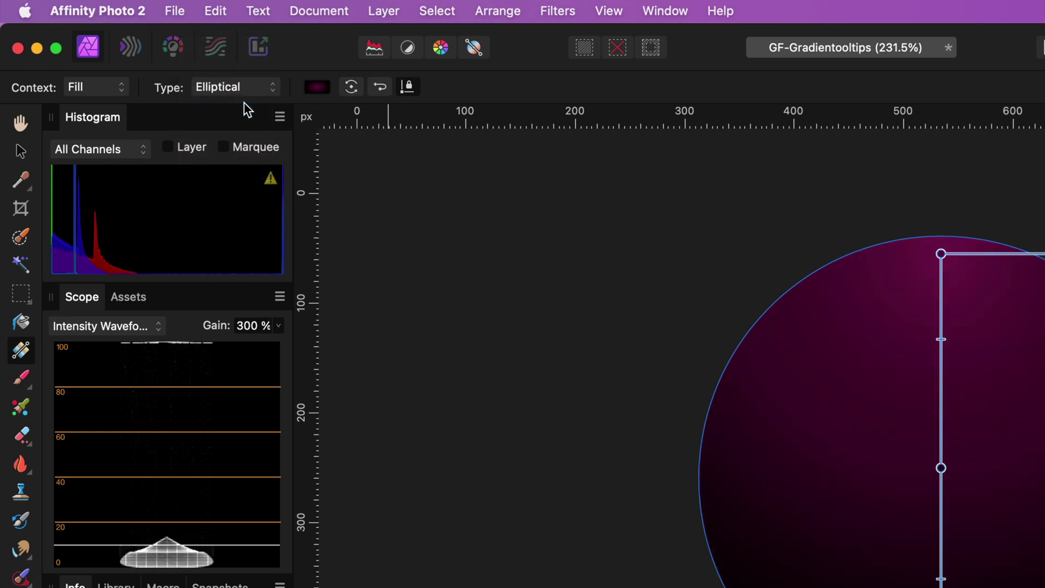
{"action": "key", "text": "super+z"}
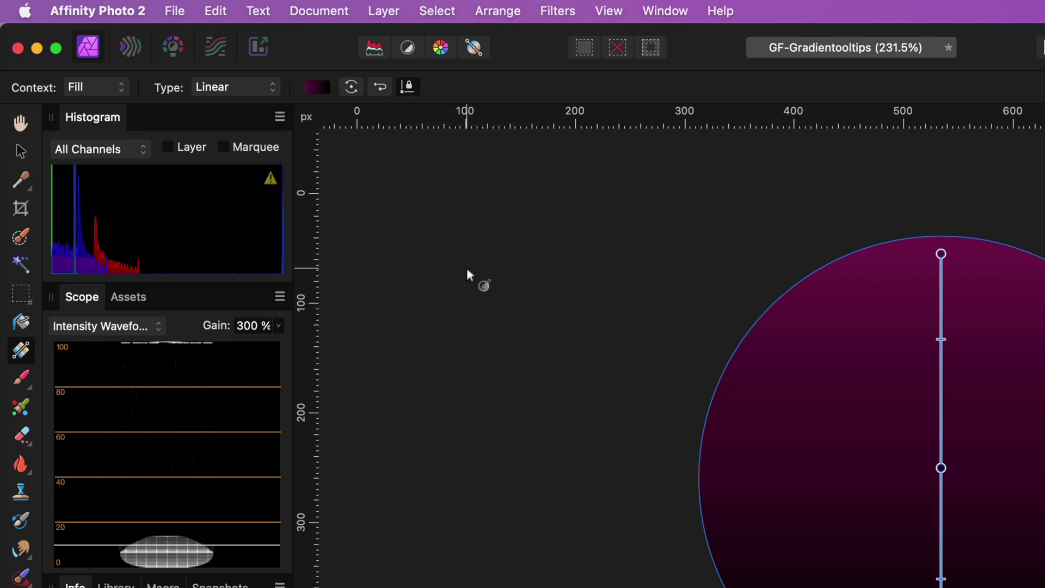
{"action": "left_click", "coordinate": [20, 155]}
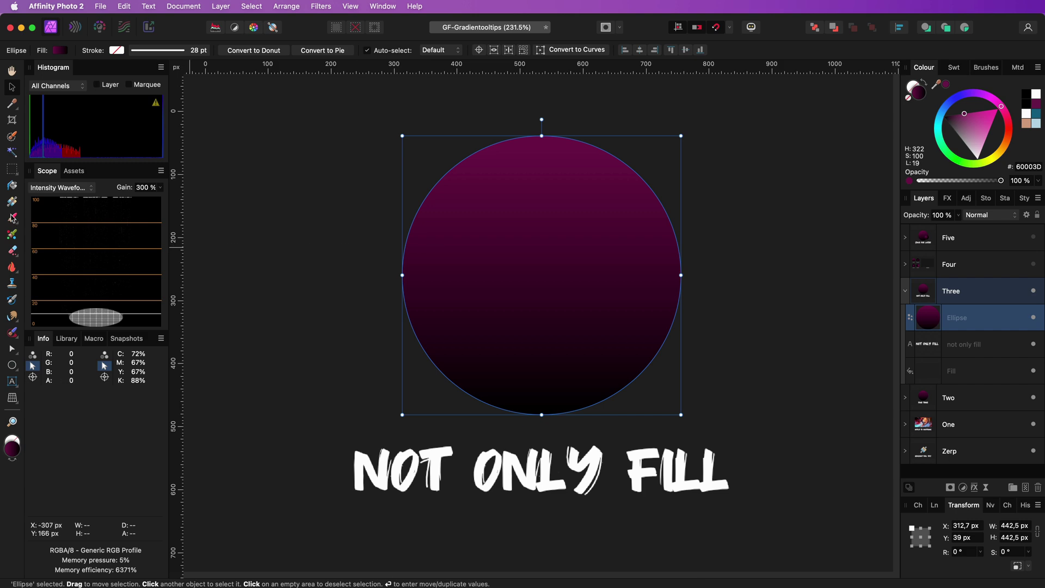
Set the context to Stroke and draw a diagonal white-to-black gradient from the outline's top-left
{"action": "left_click", "coordinate": [12, 201]}
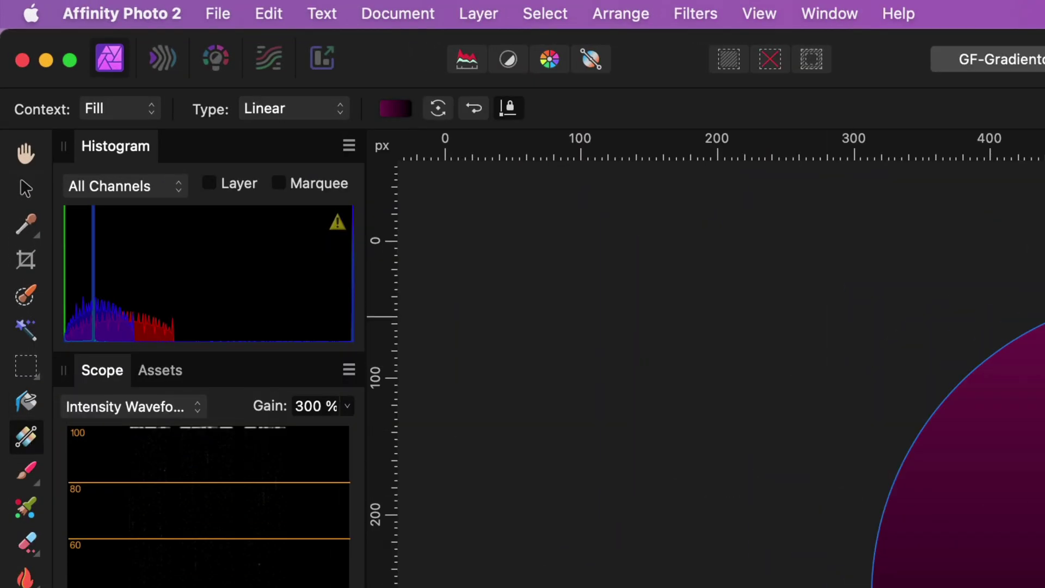
{"action": "left_click", "coordinate": [117, 120]}
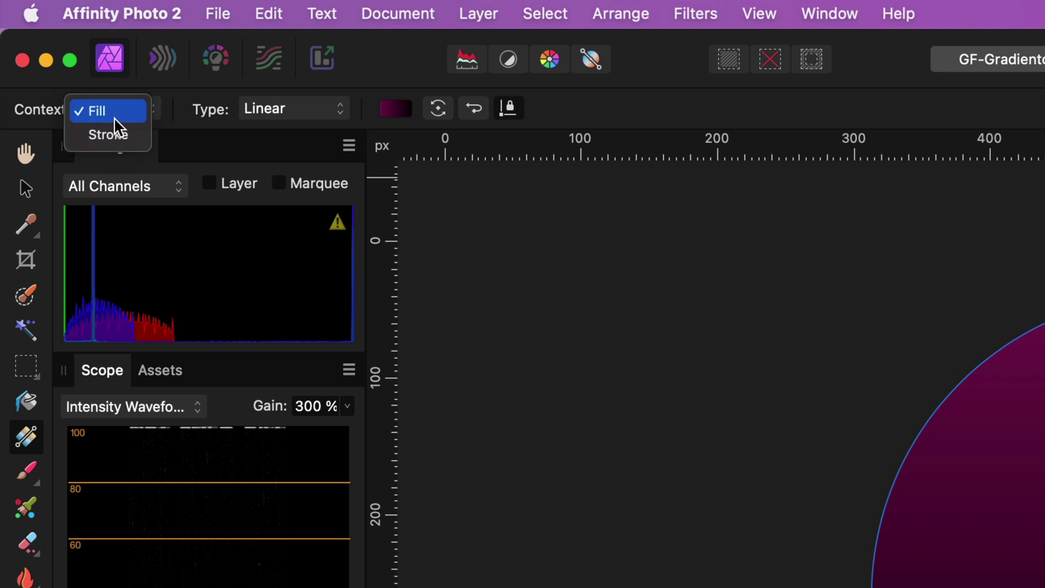
{"action": "left_click", "coordinate": [110, 130]}
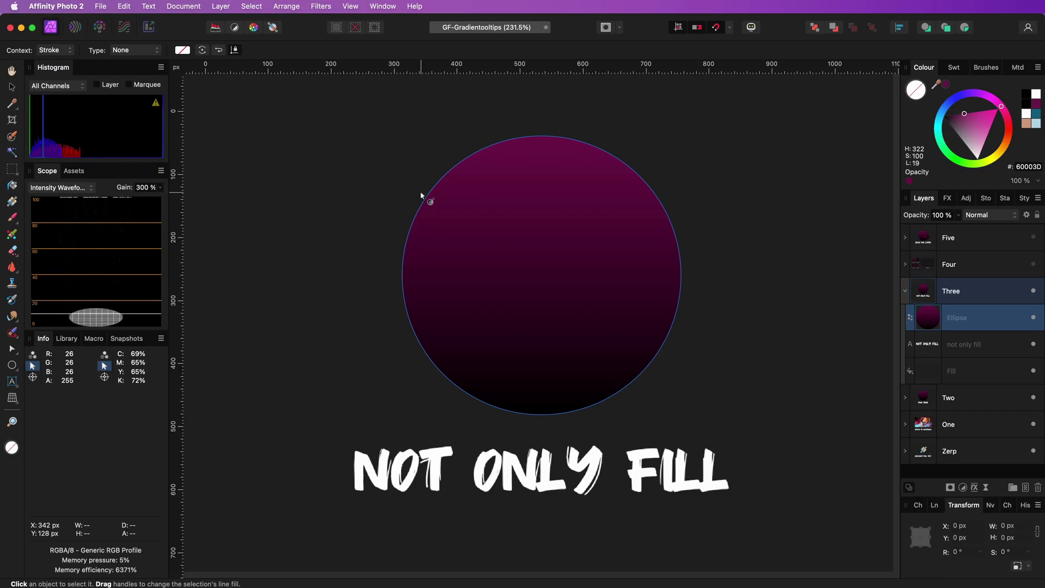
{"action": "mouse_move", "coordinate": [408, 183]}
{"action": "left_mouse_down"}
{"action": "mouse_move", "coordinate": [681, 353]}
{"action": "mouse_move", "coordinate": [645, 397]}
{"action": "left_mouse_up"}
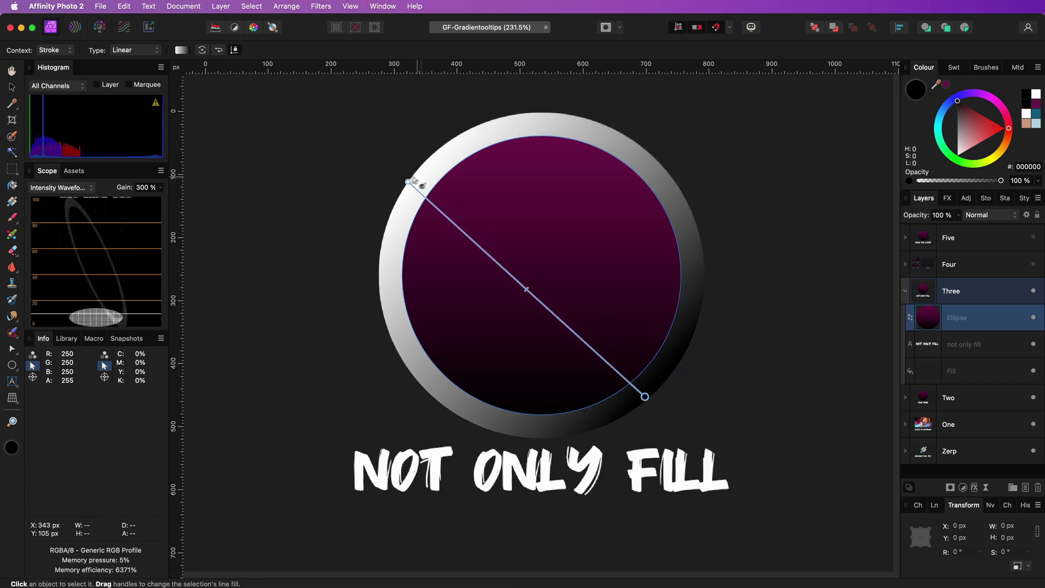
{"action": "left_click_drag", "start_coordinate": [407, 181], "coordinate": [460, 141]}
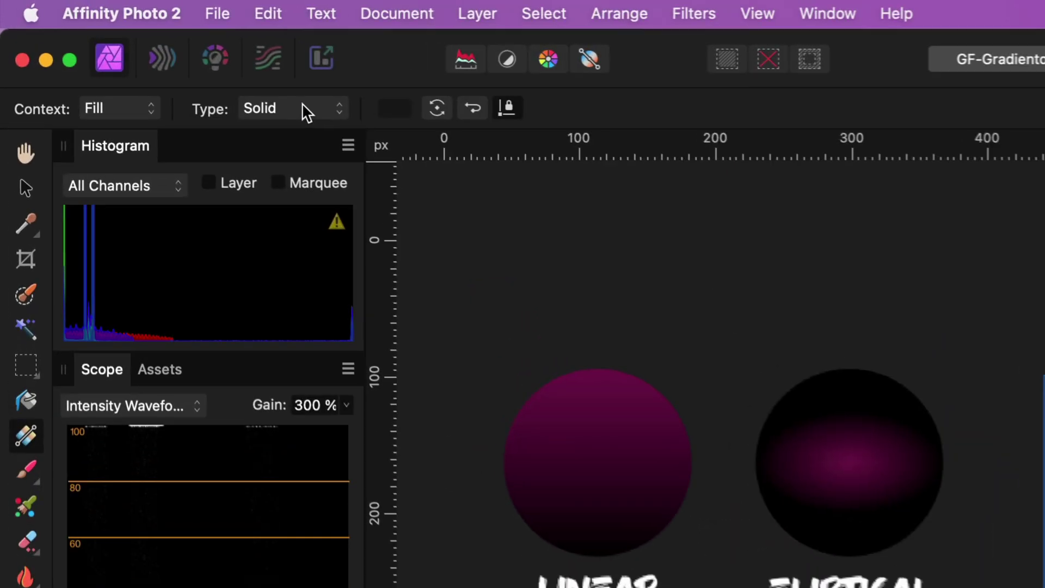
Set the rectangle's fill type to Bitmap and choose pattern.jpg from the Desktop
{"action": "left_click", "coordinate": [140, 50]}
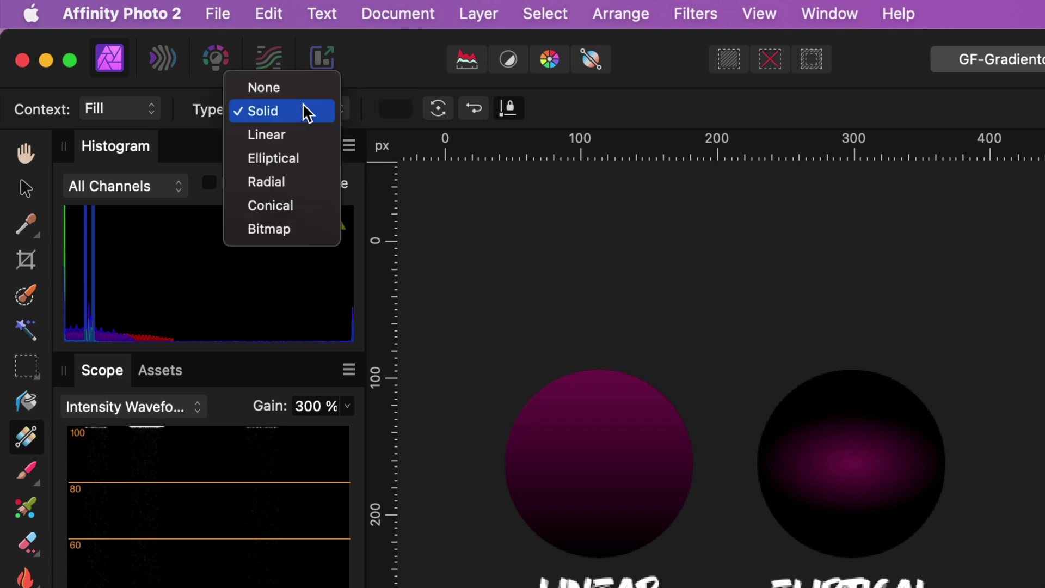
{"action": "left_click", "coordinate": [301, 228]}
{"action": "left_click", "coordinate": [261, 524]}
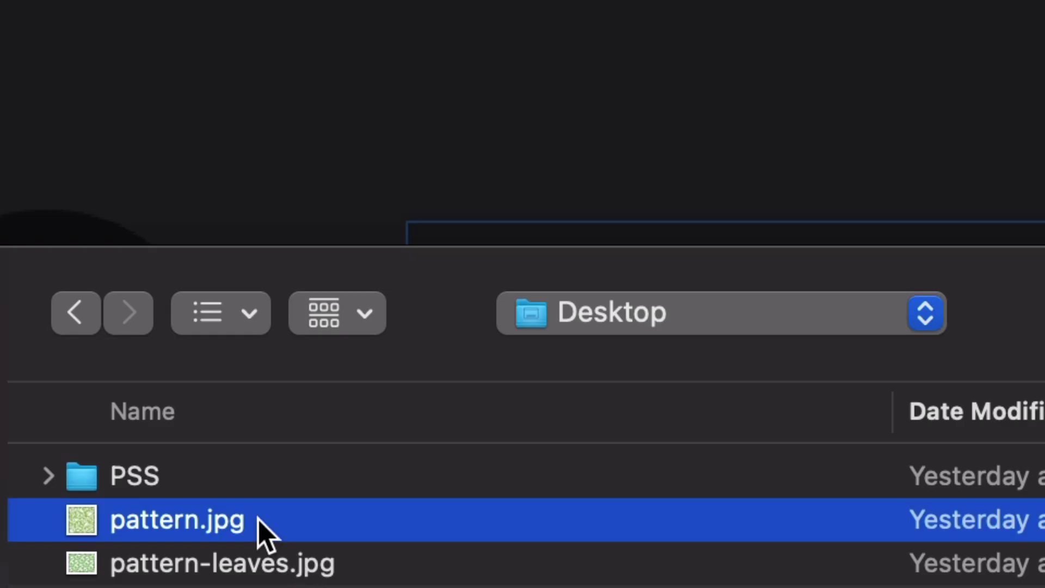
{"action": "key", "text": "space"}
{"action": "key", "text": "space"}
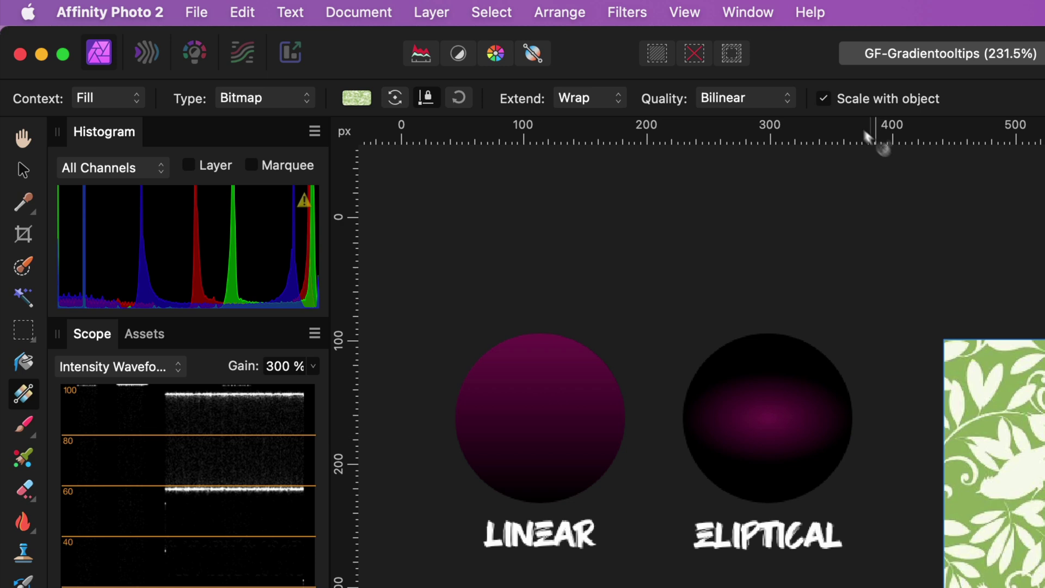
Turn off Scale with object, test shrinking the rectangle, then undo the resize
{"action": "left_click", "coordinate": [823, 99]}
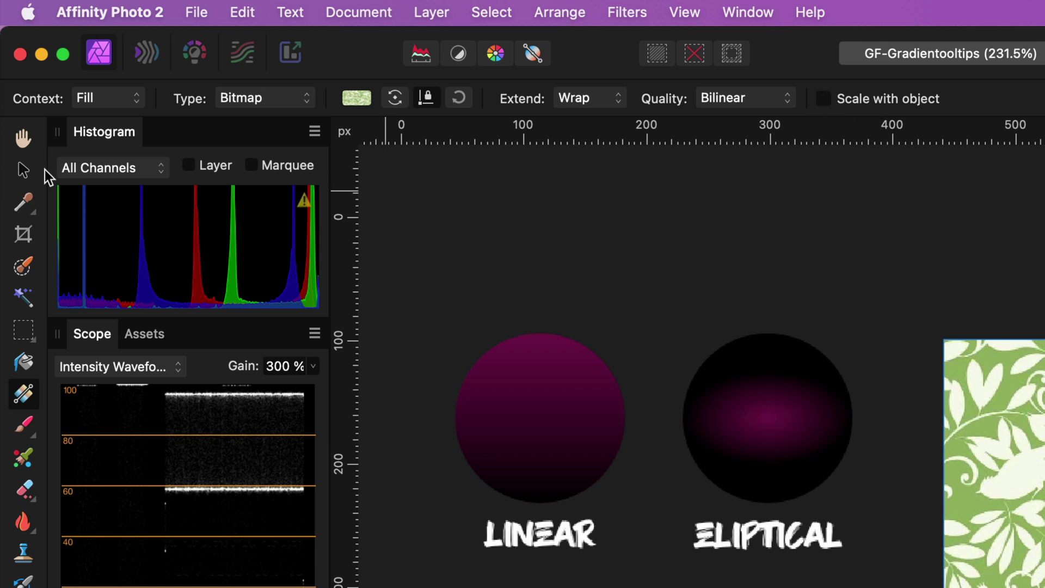
{"action": "left_click", "coordinate": [23, 170]}
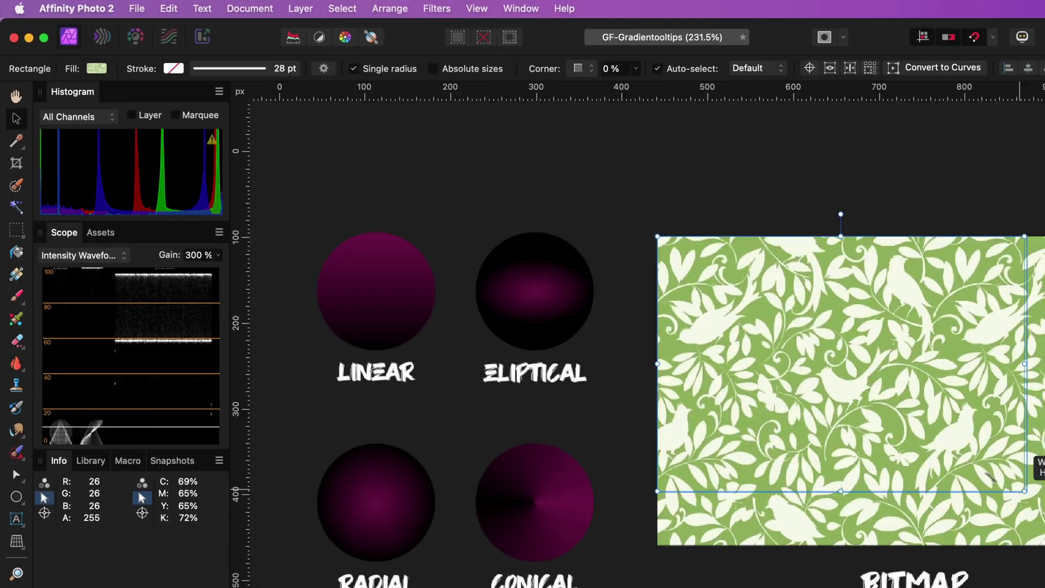
{"action": "left_click_drag", "start_coordinate": [1027, 462], "coordinate": [769, 362]}
{"action": "key", "text": "super+z"}
Enable Maintain fill aspect ratio and rescale the bird-and-leaf pattern with the fill handle
{"action": "key", "text": "g"}
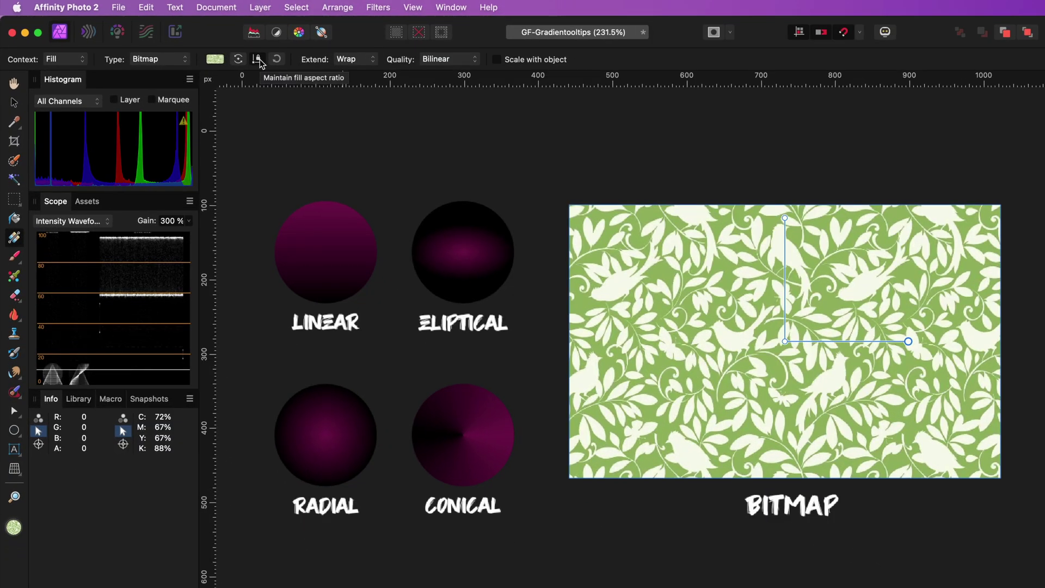
{"action": "left_click", "coordinate": [258, 60]}
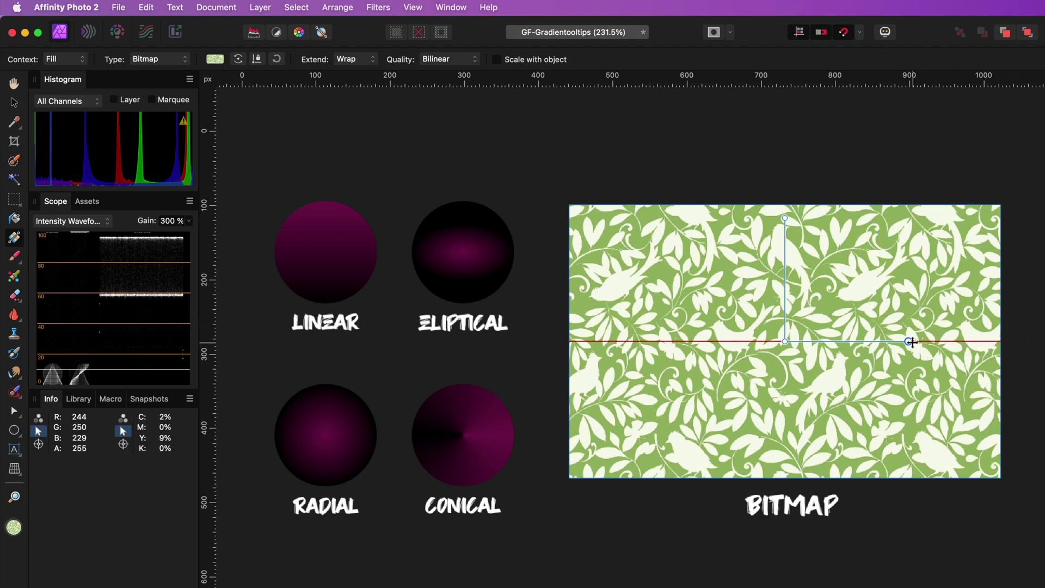
{"action": "mouse_move", "coordinate": [911, 342]}
{"action": "left_mouse_down"}
{"action": "mouse_move", "coordinate": [830, 341]}
{"action": "mouse_move", "coordinate": [951, 334]}
{"action": "mouse_move", "coordinate": [817, 340]}
{"action": "mouse_move", "coordinate": [909, 343]}
{"action": "left_mouse_up"}
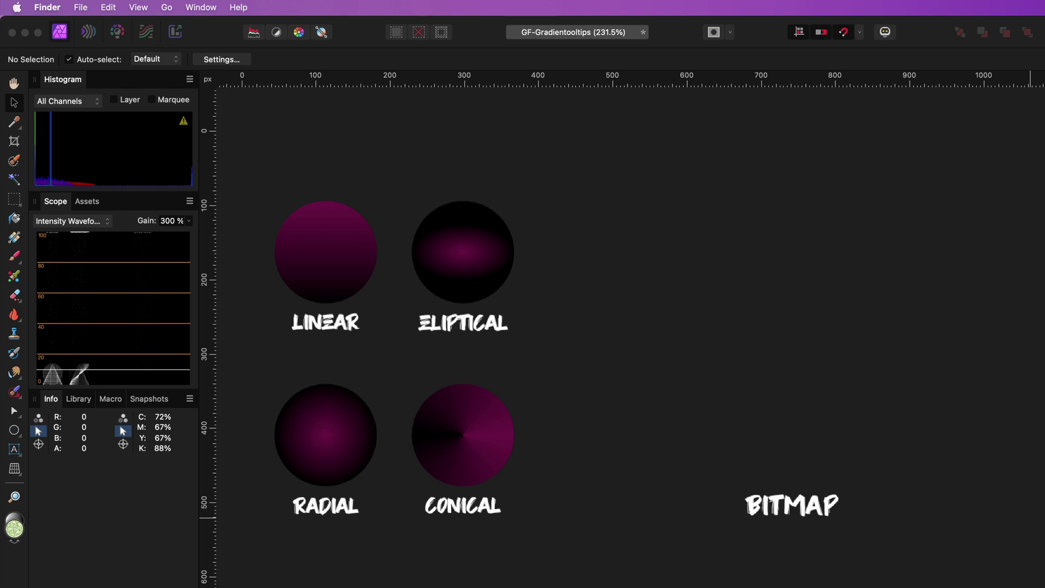
Drag pattern-leaves.jpg onto the canvas and convert it to curves as a bitmap-filled shape
{"action": "left_click_drag", "start_coordinate": [757, 310], "coordinate": [790, 336]}
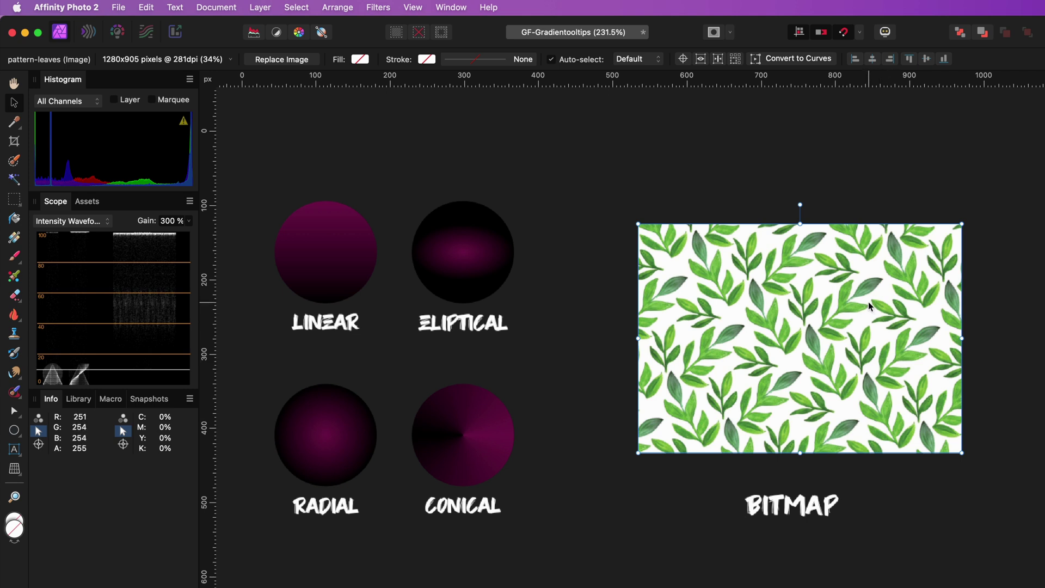
{"action": "right_click", "coordinate": [745, 284]}
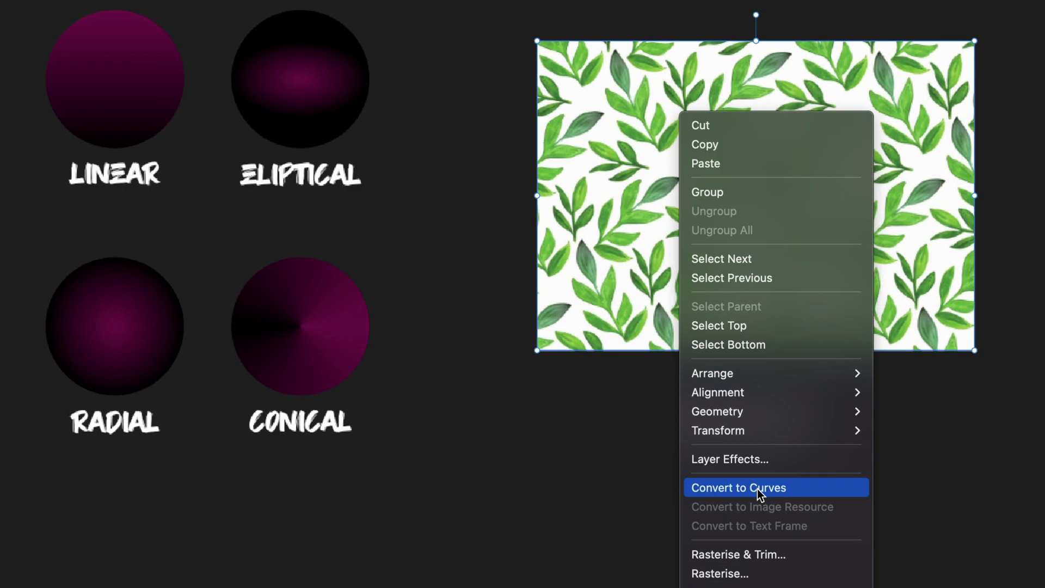
{"action": "left_click", "coordinate": [801, 555]}
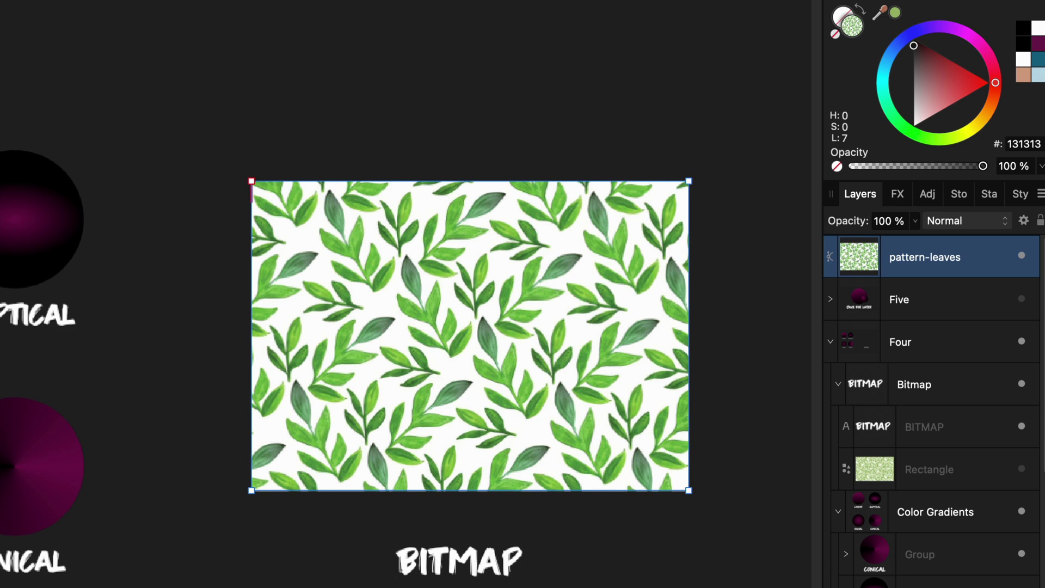
{"action": "key", "text": "g"}
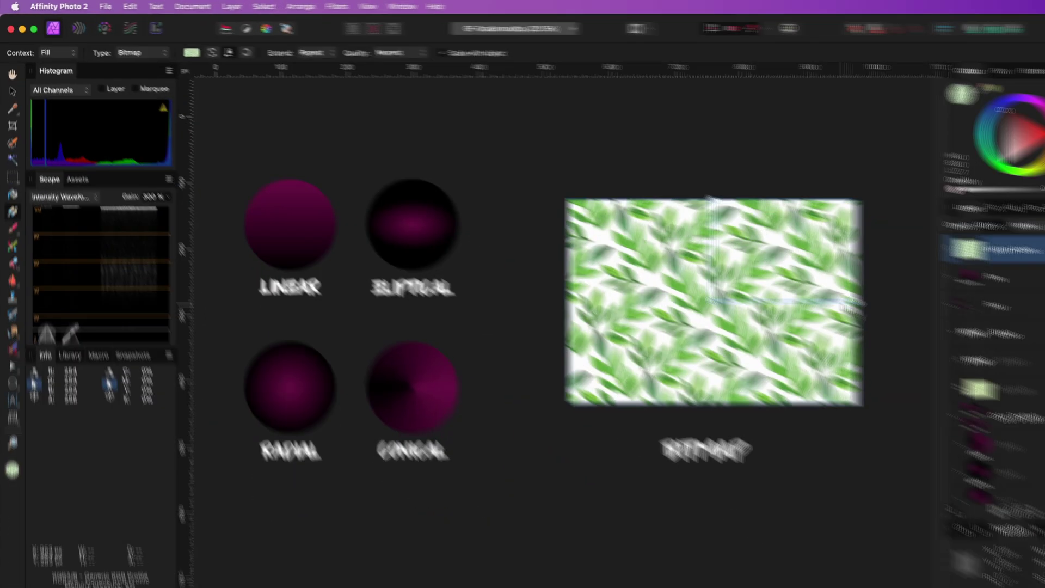
{"action": "key", "text": "v"}
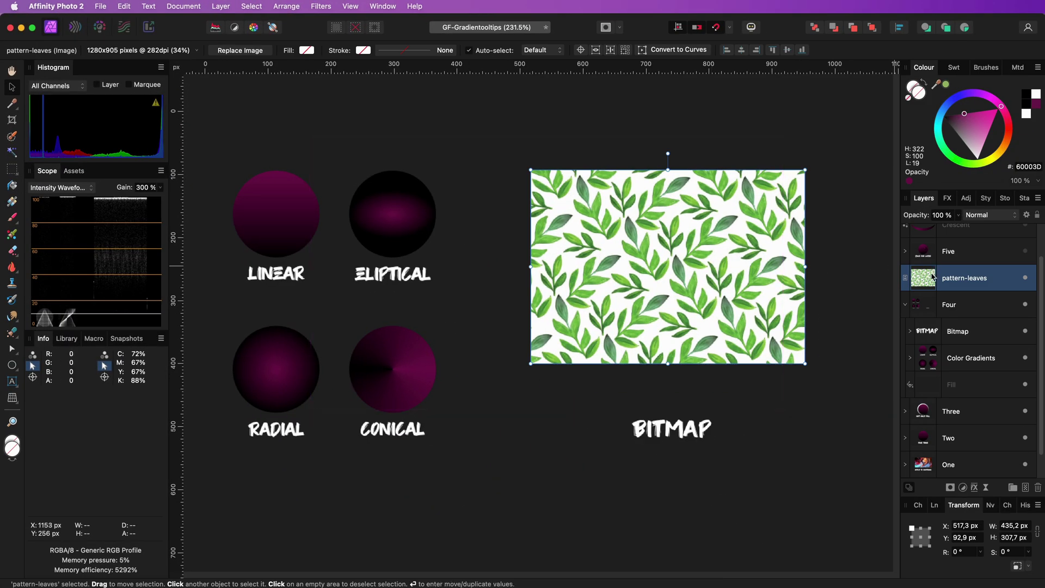
Paste the copied style onto the linear gradient circle, then drag the bitmap handle inward to shrink the leaf tile
{"action": "left_click", "coordinate": [125, 6]}
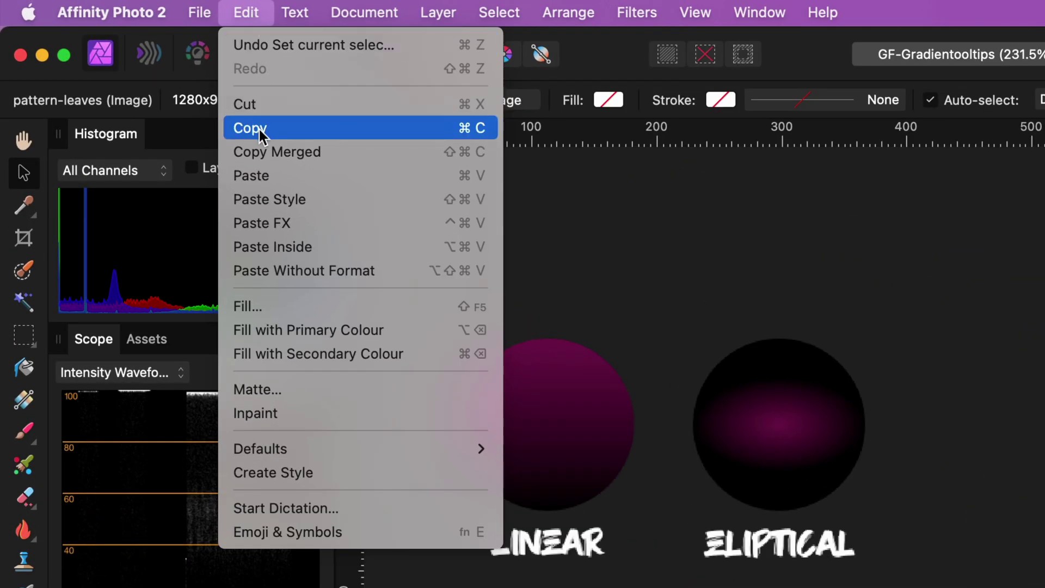
{"action": "left_click", "coordinate": [259, 129]}
{"action": "left_click", "coordinate": [536, 420]}
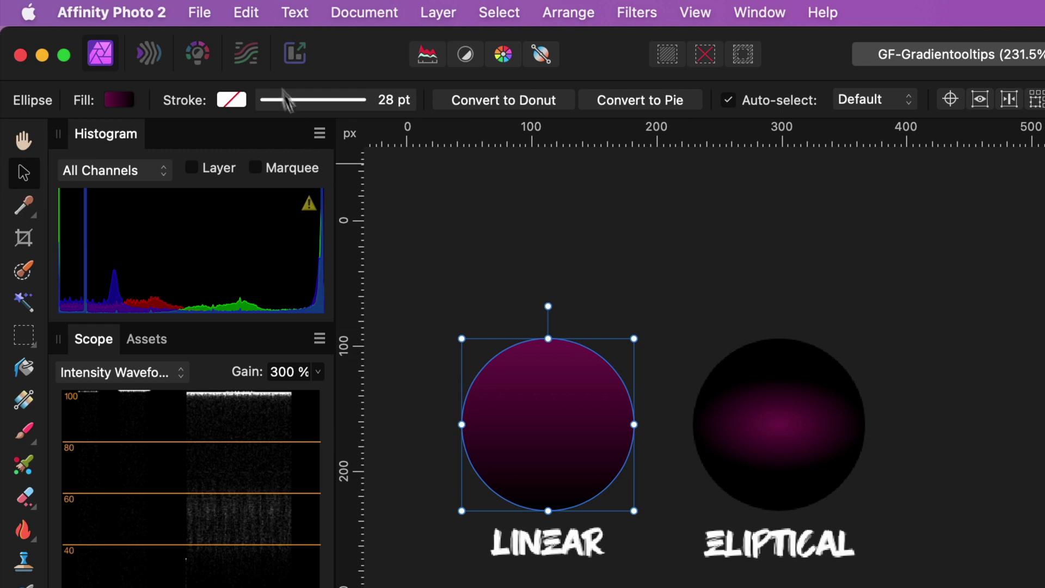
{"action": "left_click", "coordinate": [253, 17]}
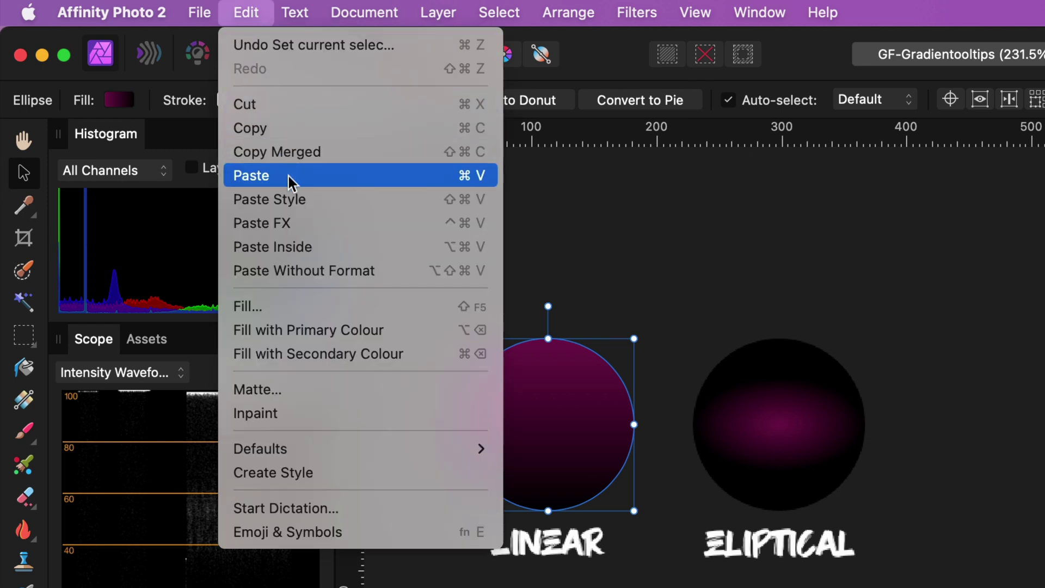
{"action": "left_click", "coordinate": [291, 200]}
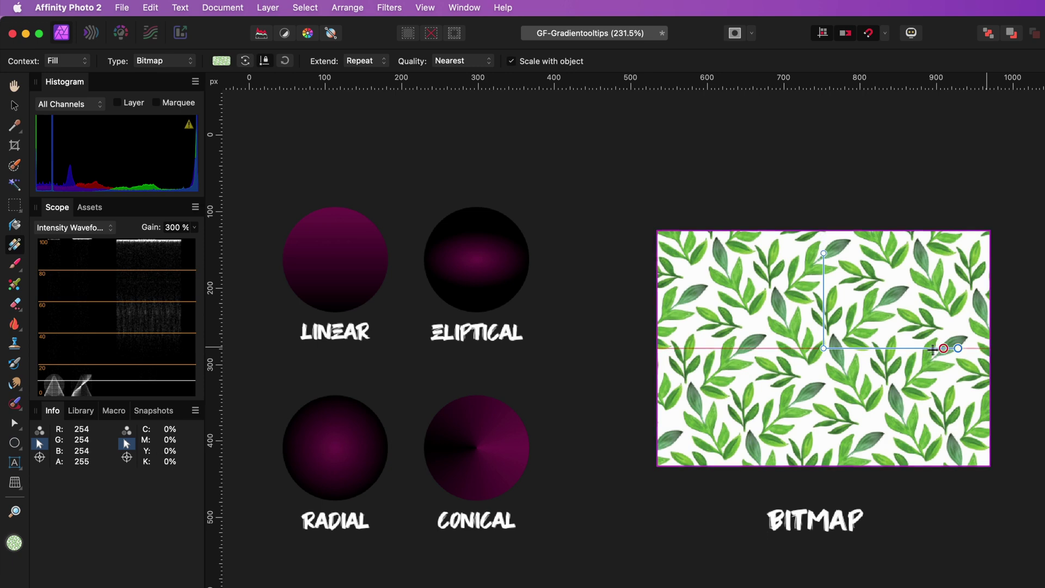
{"action": "left_click_drag", "start_coordinate": [933, 349], "coordinate": [891, 351]}
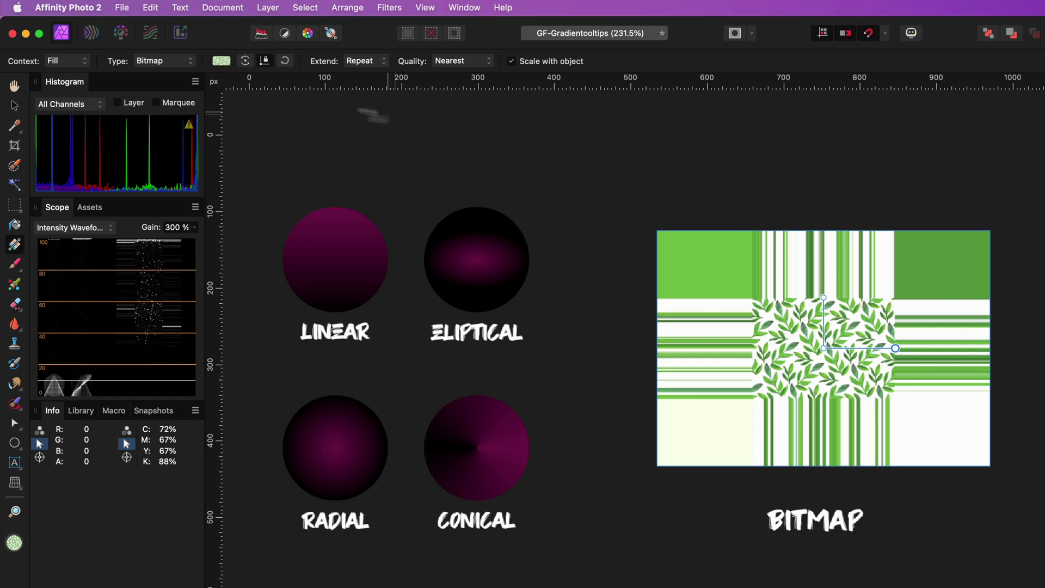
Set the leaf pattern fill's extend mode to Wrap and enlarge the tiled pattern
{"action": "left_click", "coordinate": [352, 64]}
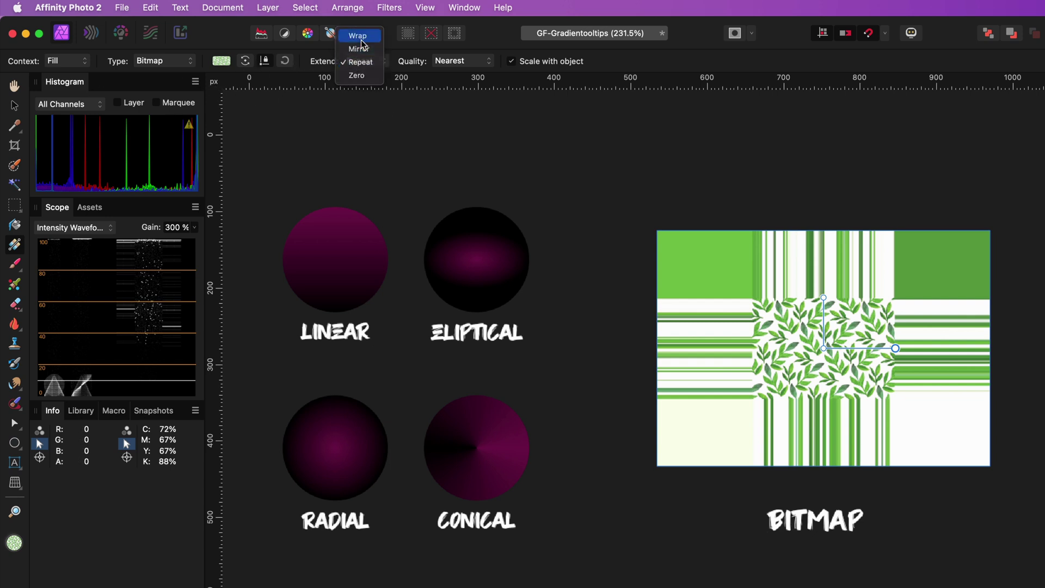
{"action": "left_click", "coordinate": [357, 36]}
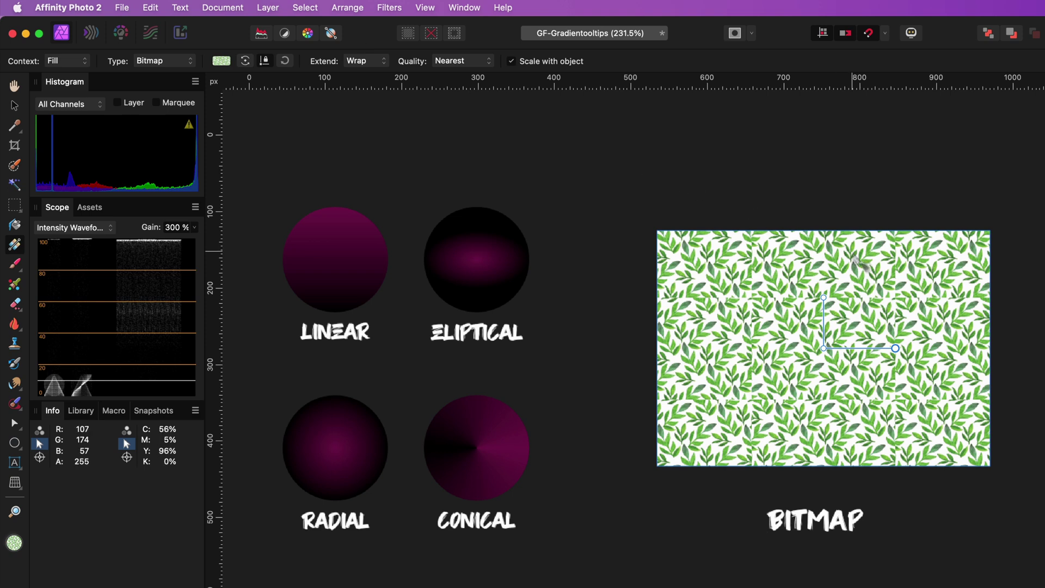
{"action": "left_click_drag", "start_coordinate": [896, 346], "coordinate": [918, 348]}
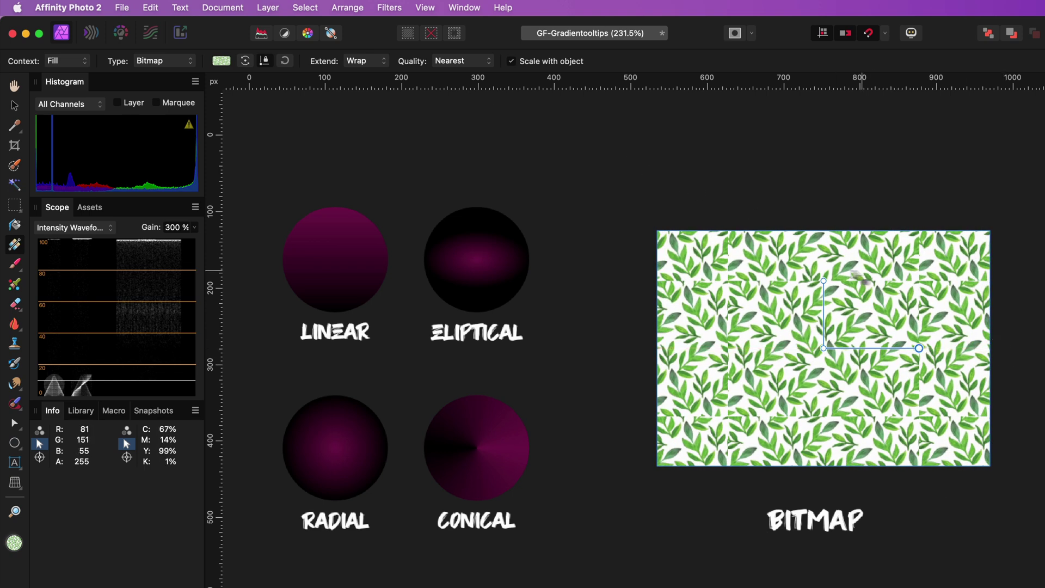
Switch the extend mode to Mirror, then to Zero, and stretch the single leaf across the rectangle
{"action": "left_click", "coordinate": [359, 63]}
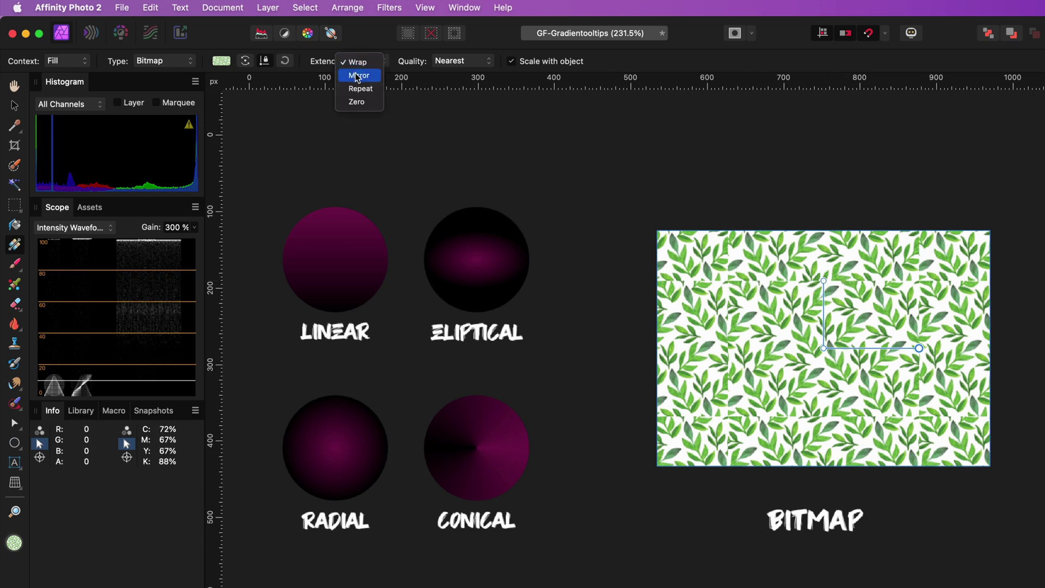
{"action": "left_click", "coordinate": [358, 75]}
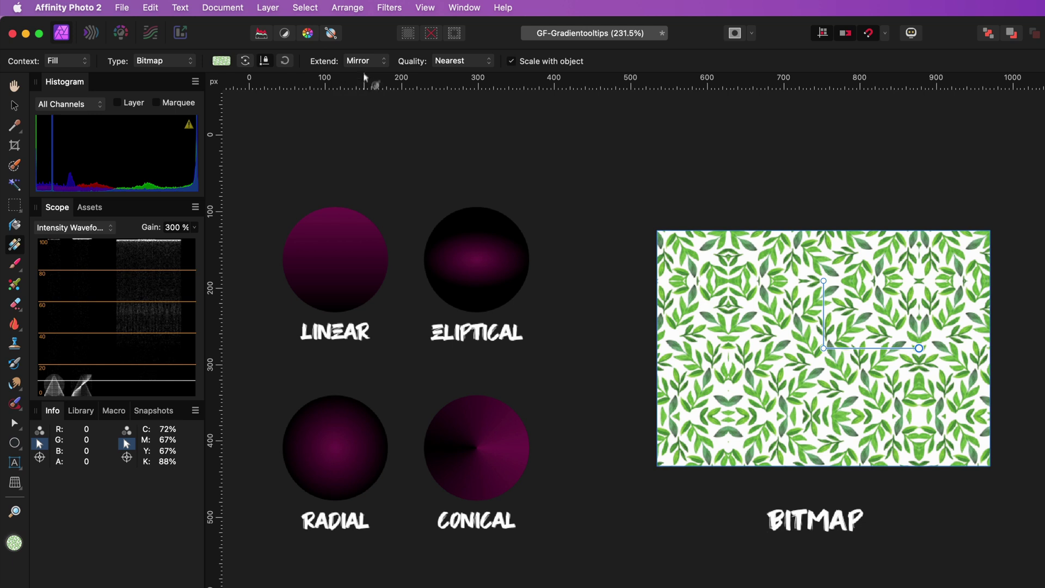
{"action": "left_click", "coordinate": [365, 61]}
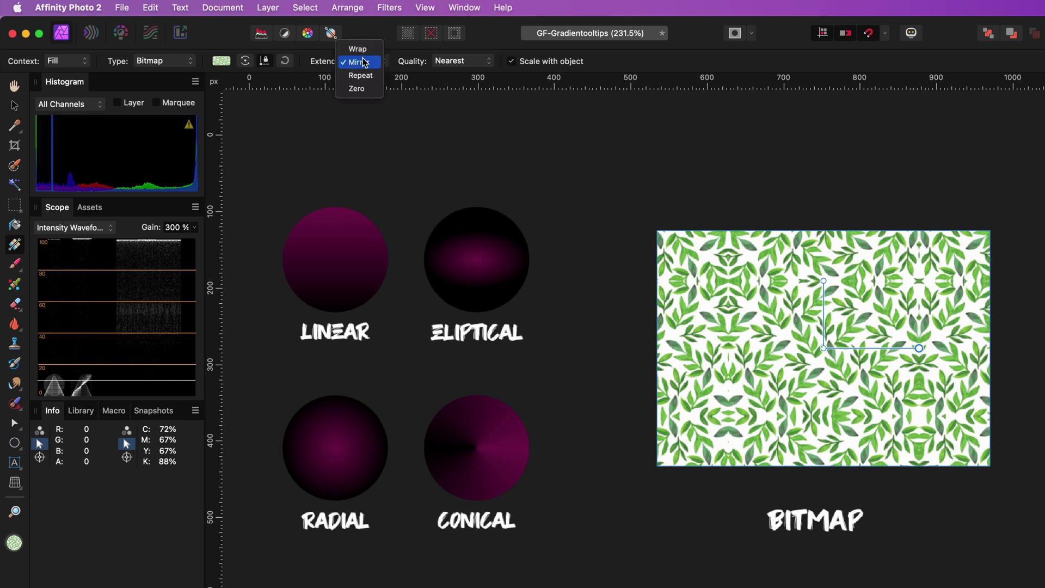
{"action": "left_click", "coordinate": [357, 88]}
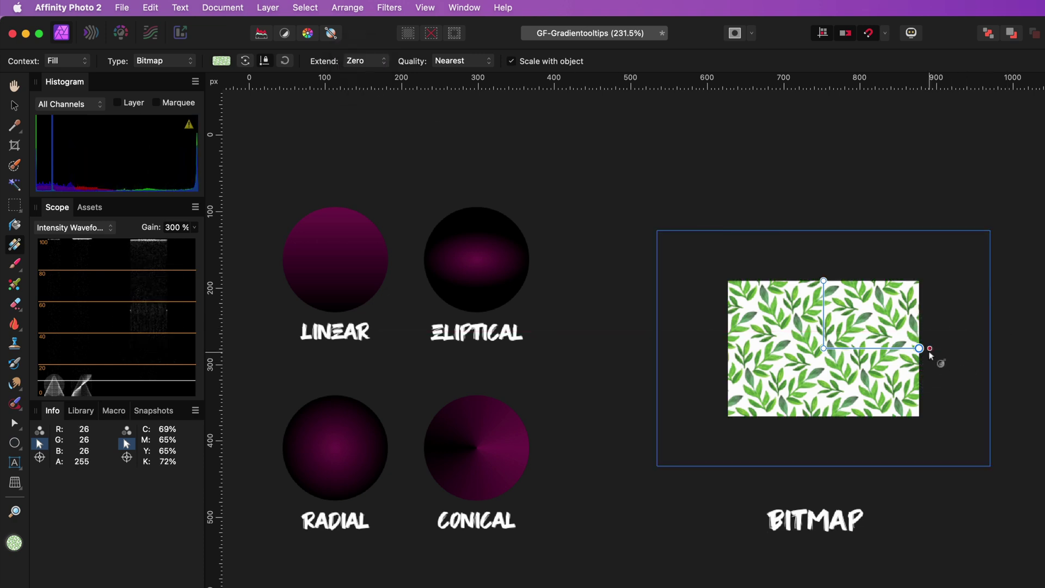
{"action": "left_click_drag", "start_coordinate": [920, 349], "coordinate": [1004, 495]}
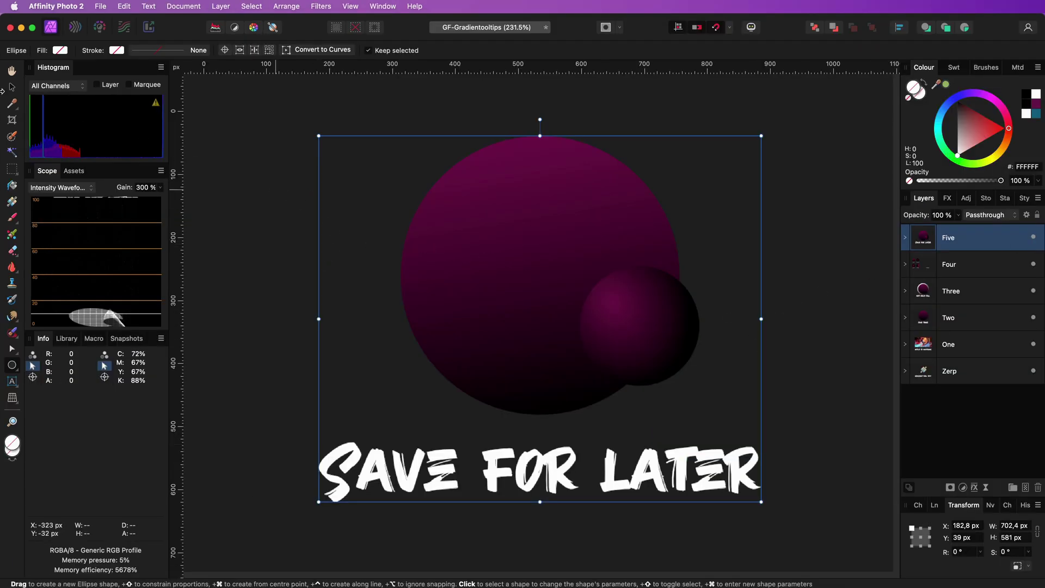
Add the big circle's and small sphere's gradients, plus a new leaf-patterned circle's fill, to Document swatches
{"action": "left_click", "coordinate": [12, 87]}
{"action": "double_click", "coordinate": [517, 245]}
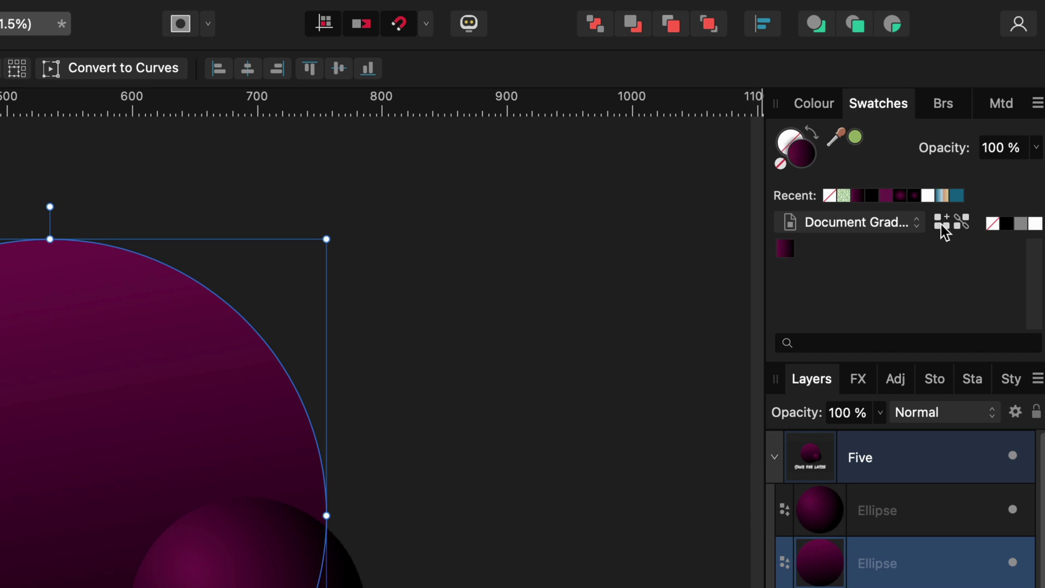
{"action": "left_click", "coordinate": [942, 224]}
{"action": "left_click", "coordinate": [925, 510]}
{"action": "left_click", "coordinate": [944, 224]}
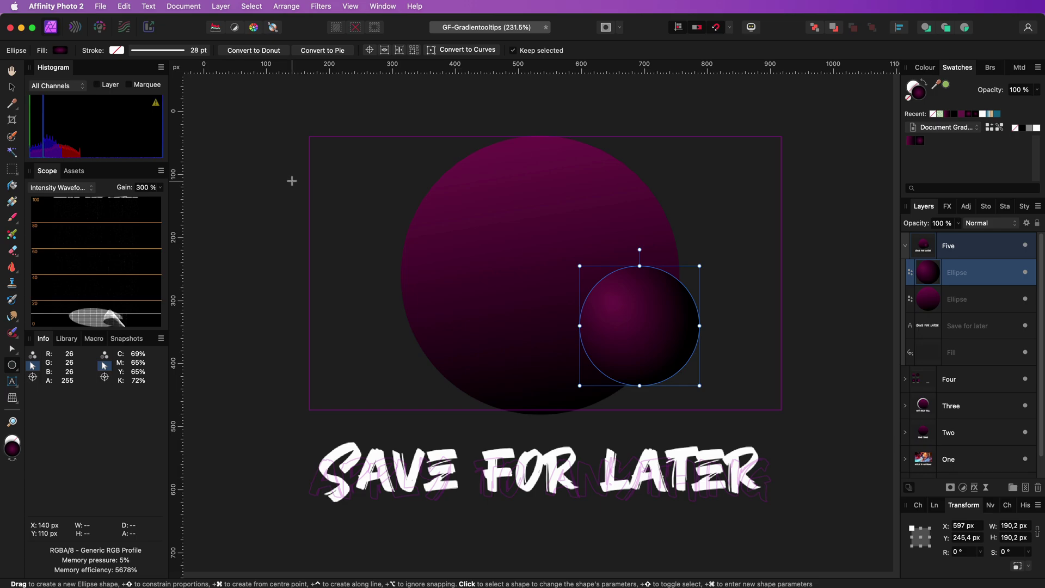
{"action": "left_click_drag", "start_coordinate": [292, 180], "coordinate": [485, 375]}
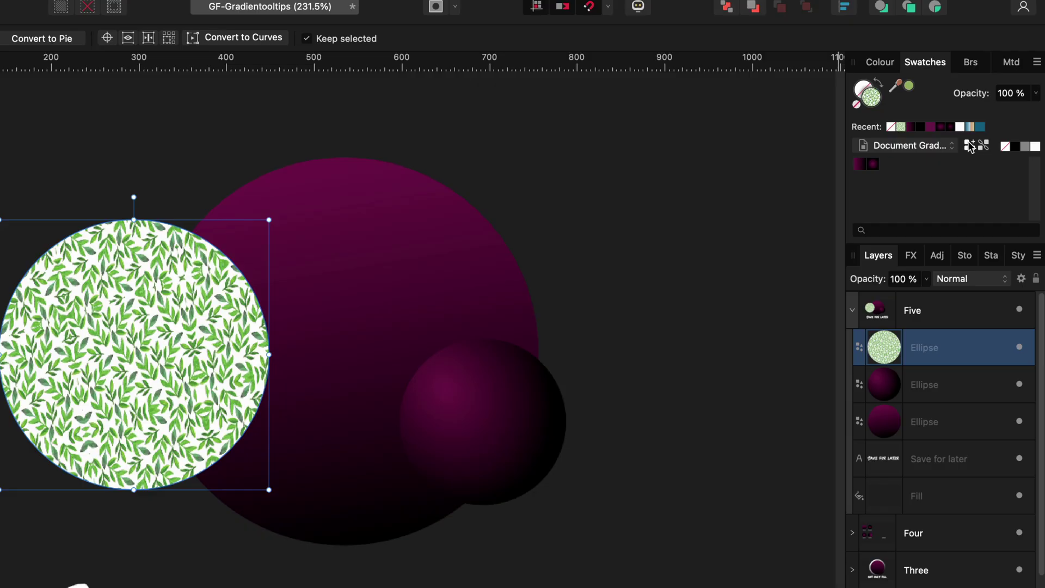
{"action": "left_click", "coordinate": [989, 127]}
Apply the first gradient, radial gradient and leaf pattern swatches to the new circle, ending on the first gradient
{"action": "left_click", "coordinate": [859, 165]}
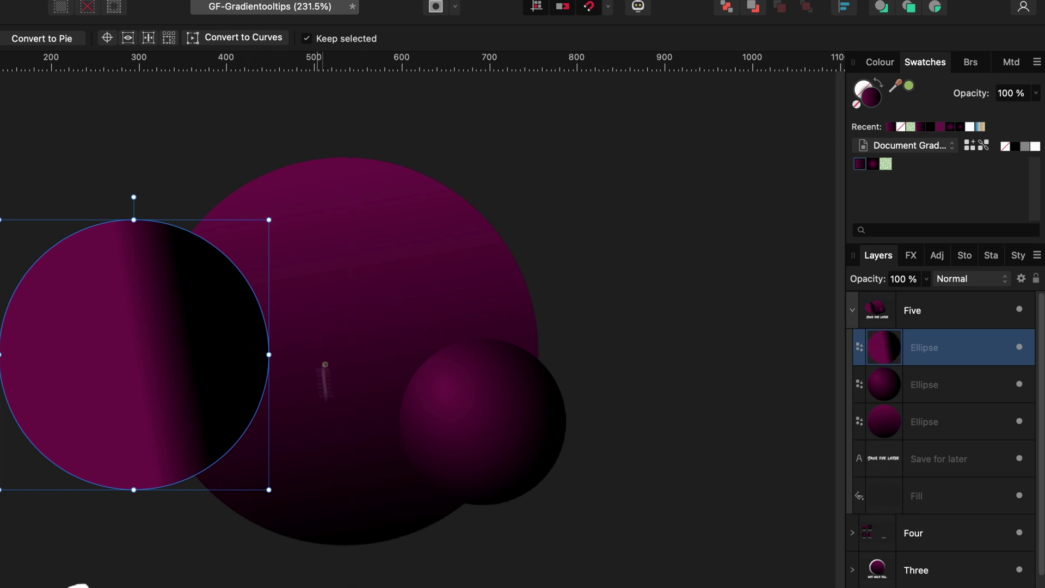
{"action": "left_click", "coordinate": [872, 164]}
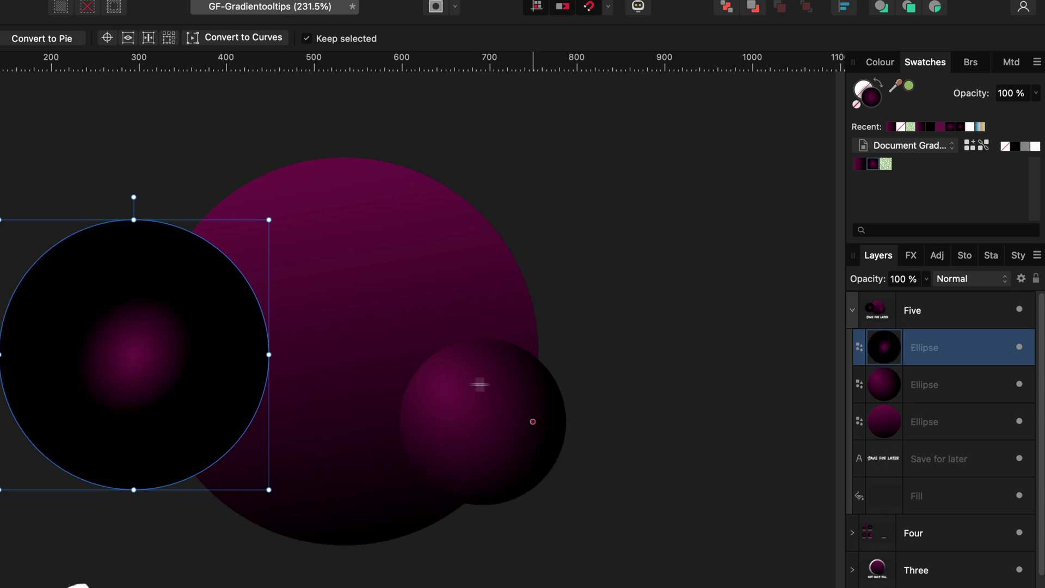
{"action": "left_click", "coordinate": [887, 164]}
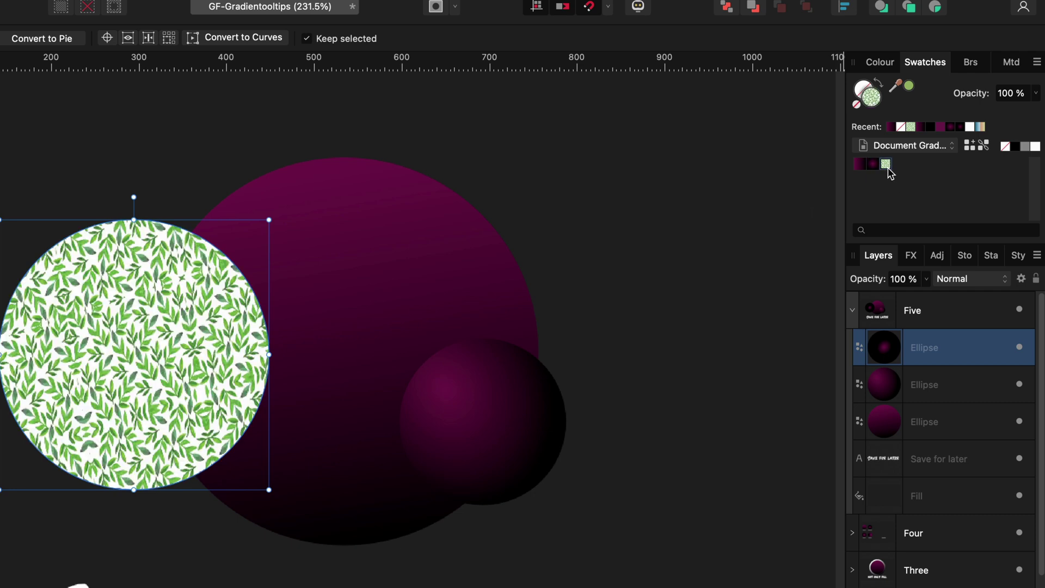
{"action": "left_click", "coordinate": [860, 164]}
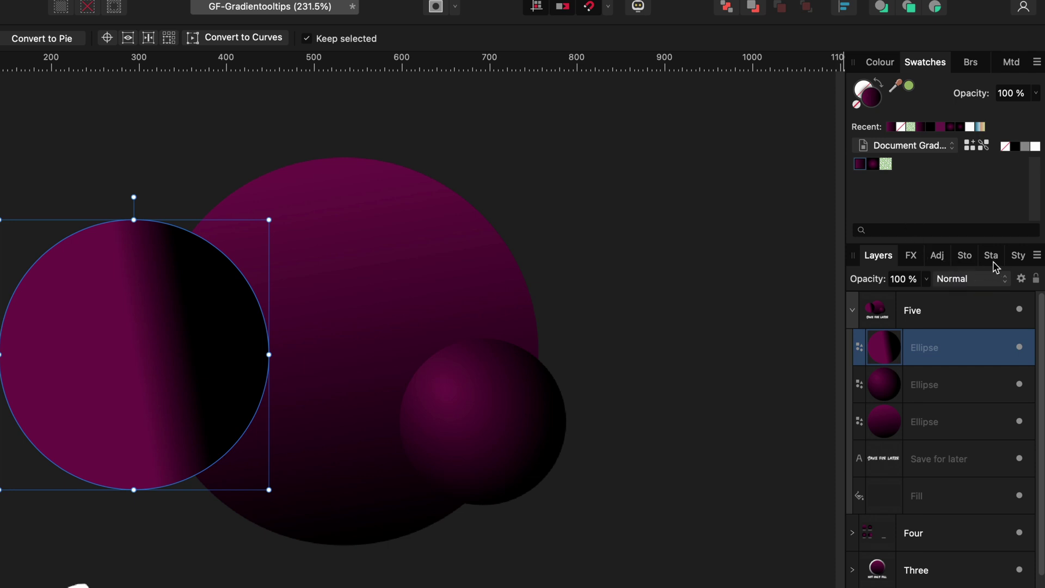
Delete the test circle and save the small sphere as Style 1 and the big circle as Style 2
{"action": "key", "text": "Delete"}
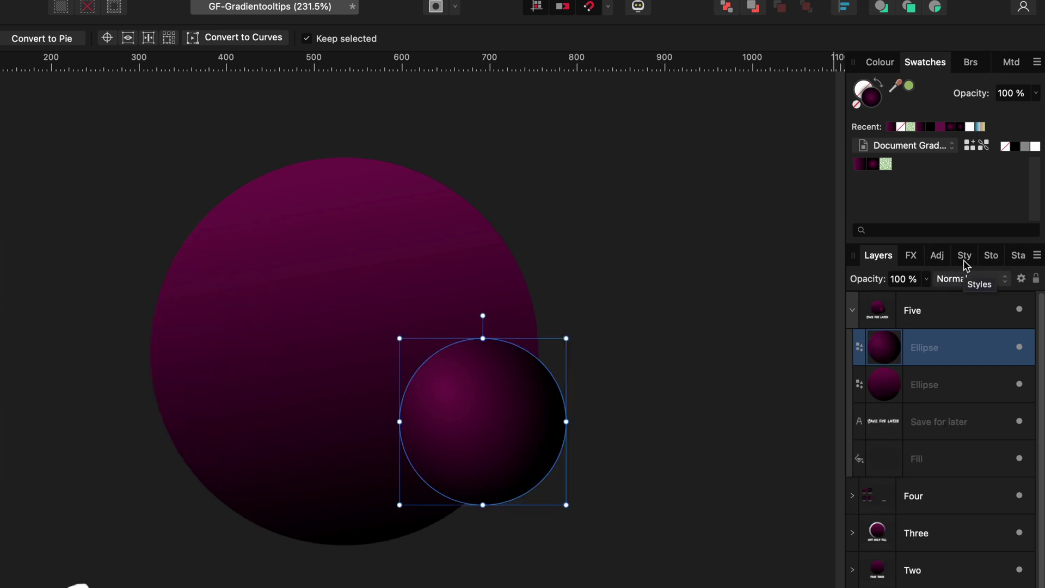
{"action": "left_click", "coordinate": [963, 260]}
{"action": "left_click", "coordinate": [1039, 258]}
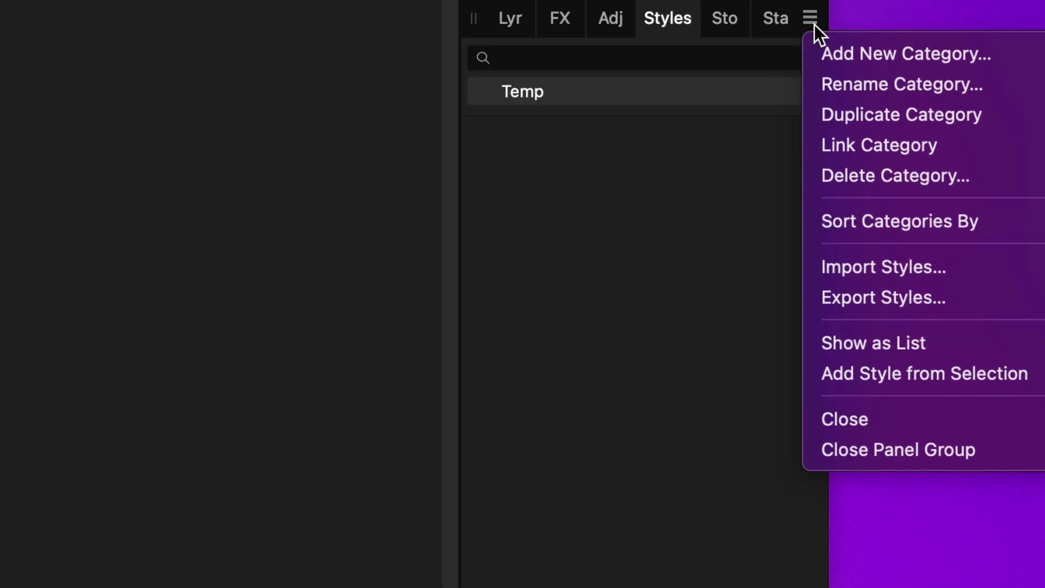
{"action": "left_click", "coordinate": [867, 374]}
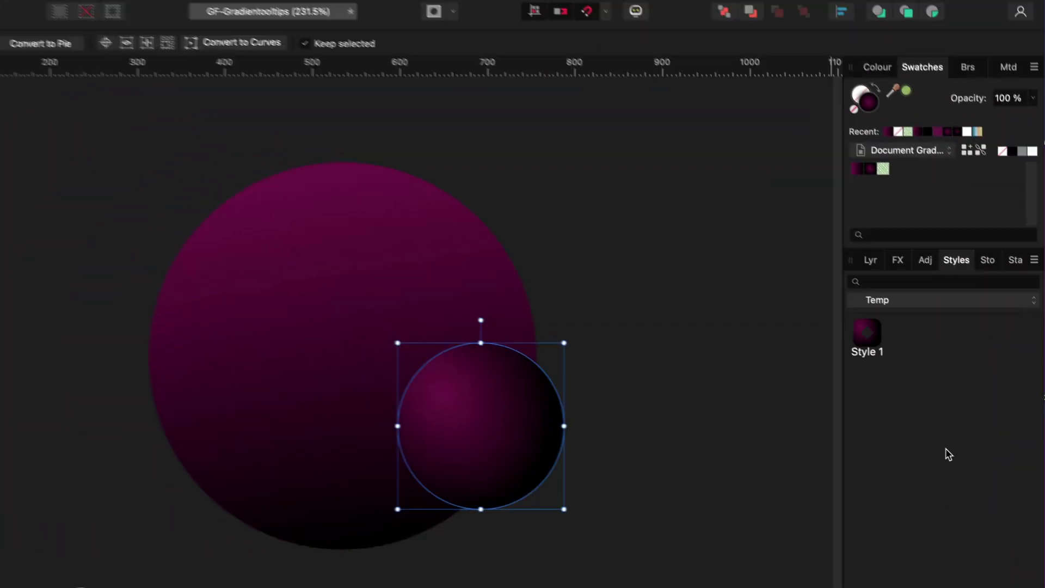
{"action": "key", "text": "v"}
{"action": "left_click", "coordinate": [448, 322]}
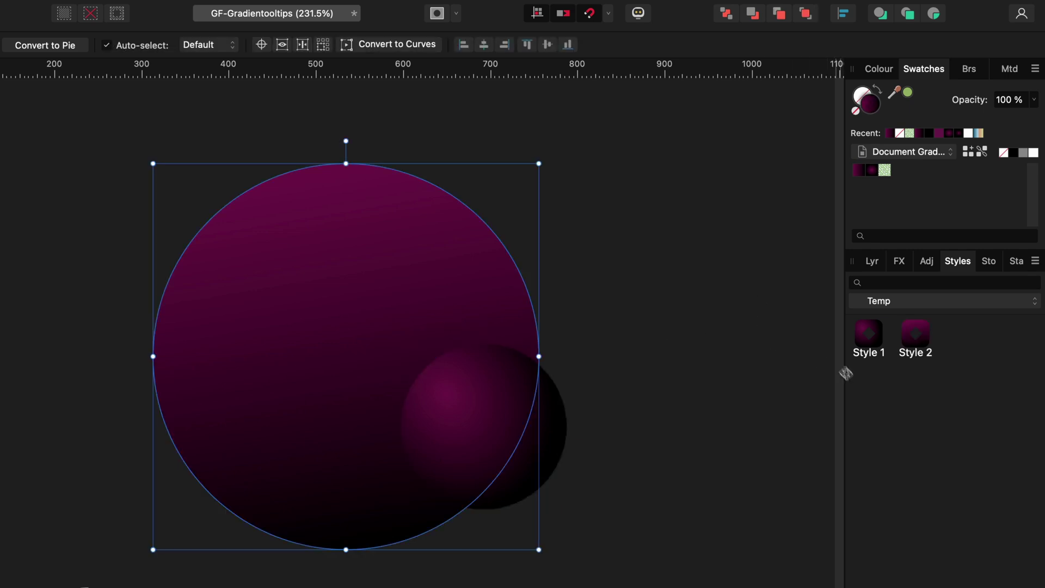
{"action": "left_click", "coordinate": [658, 452]}
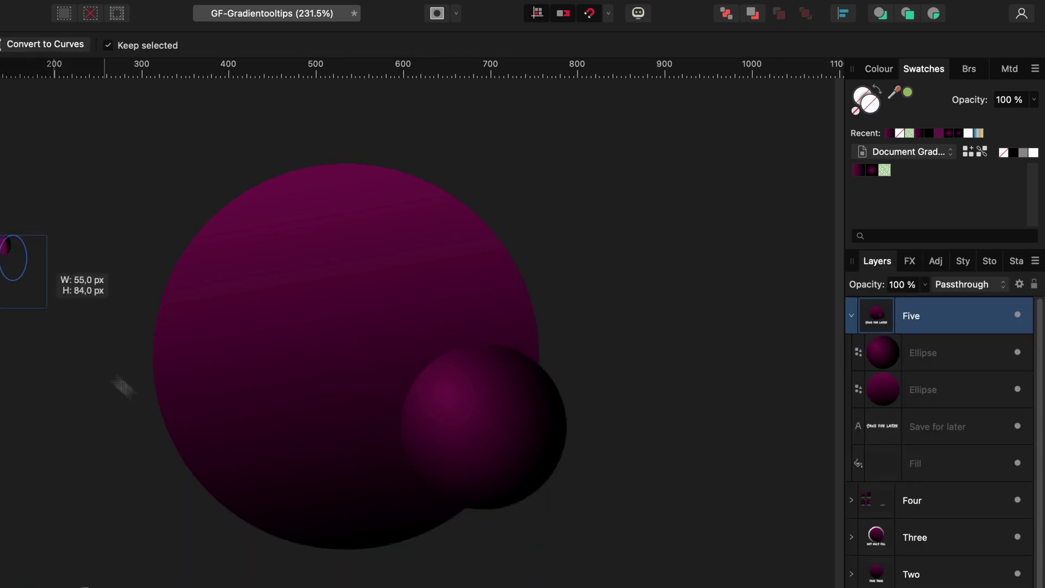
Draw a new circle at the left and apply Style 1, then Style 2
{"action": "left_click_drag", "start_coordinate": [47, 308], "coordinate": [286, 523]}
{"action": "left_click", "coordinate": [961, 266]}
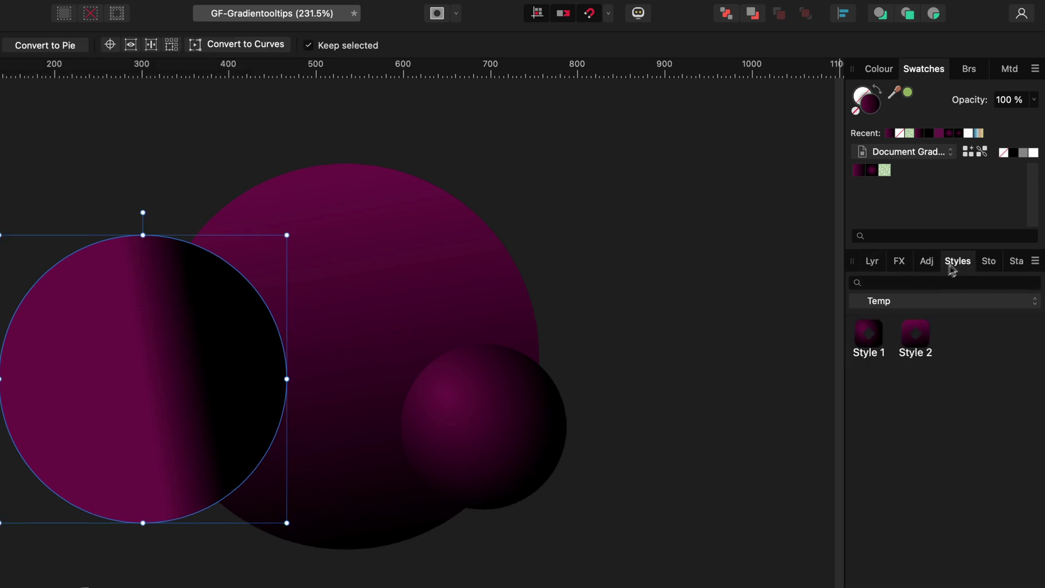
{"action": "left_click", "coordinate": [867, 342]}
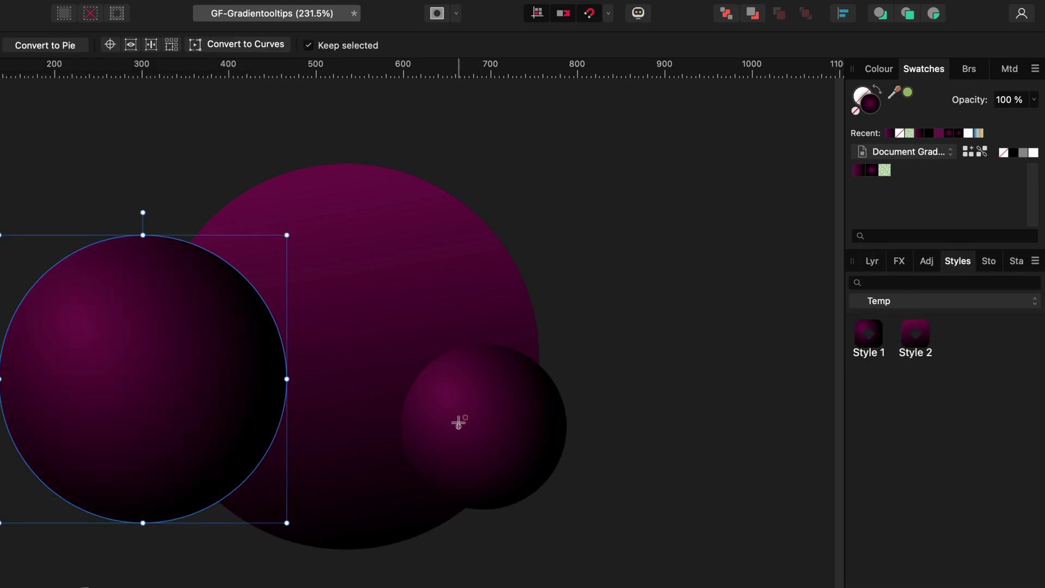
{"action": "left_click", "coordinate": [910, 336]}
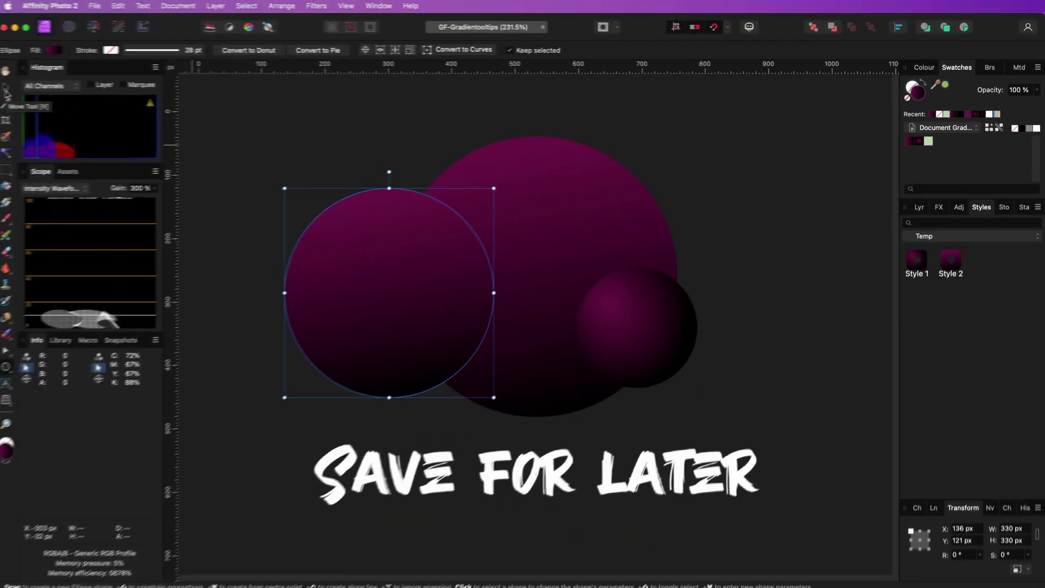
Move and scale both small spheres onto the big circle as two matching eyes
{"action": "left_click_drag", "start_coordinate": [390, 296], "coordinate": [515, 266]}
{"action": "left_click_drag", "start_coordinate": [618, 368], "coordinate": [514, 256]}
{"action": "left_click", "coordinate": [670, 343]}
{"action": "left_click_drag", "start_coordinate": [671, 343], "coordinate": [589, 267]}
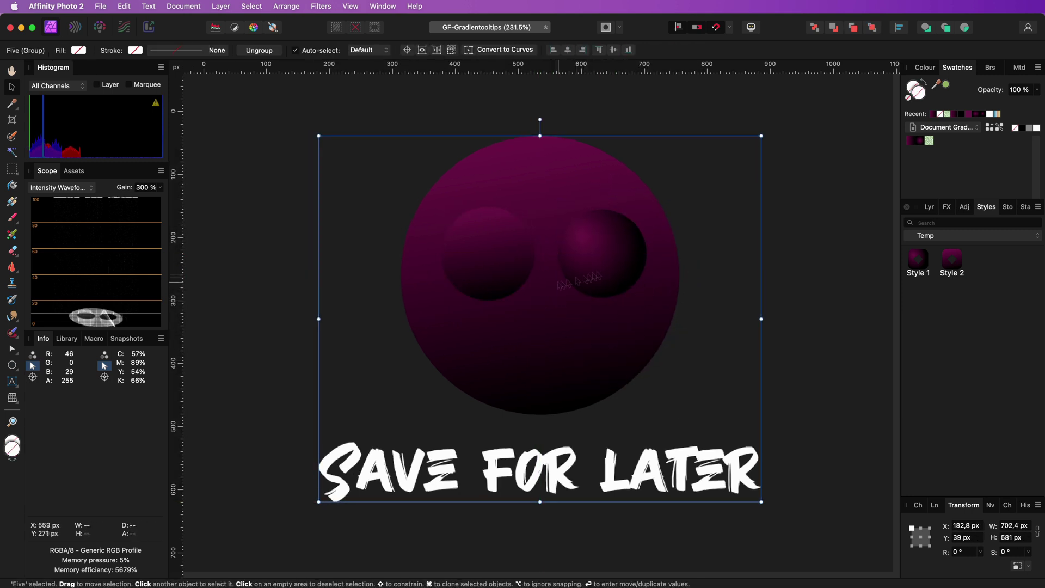
{"action": "double_click", "coordinate": [508, 266]}
{"action": "left_click_drag", "start_coordinate": [443, 209], "coordinate": [443, 209]}
{"action": "left_click", "coordinate": [452, 234]}
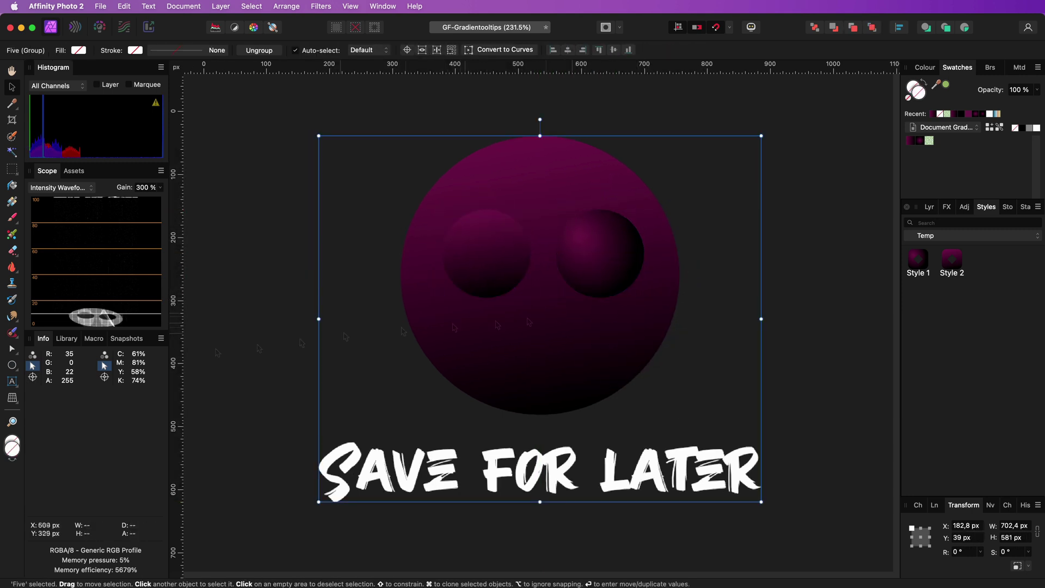
Draw a crescent smile below the eyes with the Crescent Tool, then return to the Move Tool
{"action": "left_click", "coordinate": [12, 365]}
{"action": "left_click", "coordinate": [49, 550]}
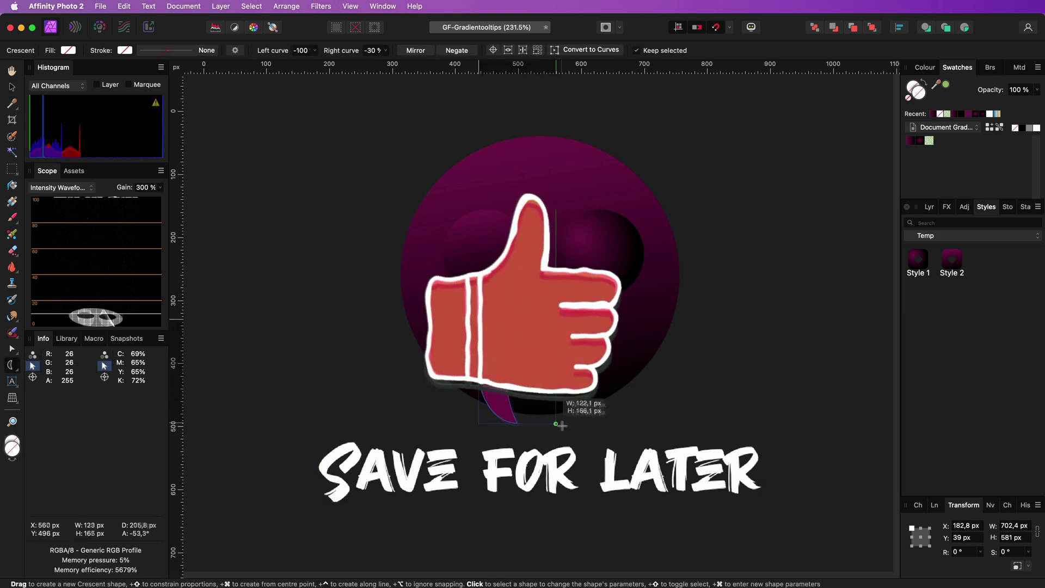
{"action": "left_click_drag", "start_coordinate": [478, 319], "coordinate": [582, 422]}
{"action": "key", "text": "v"}
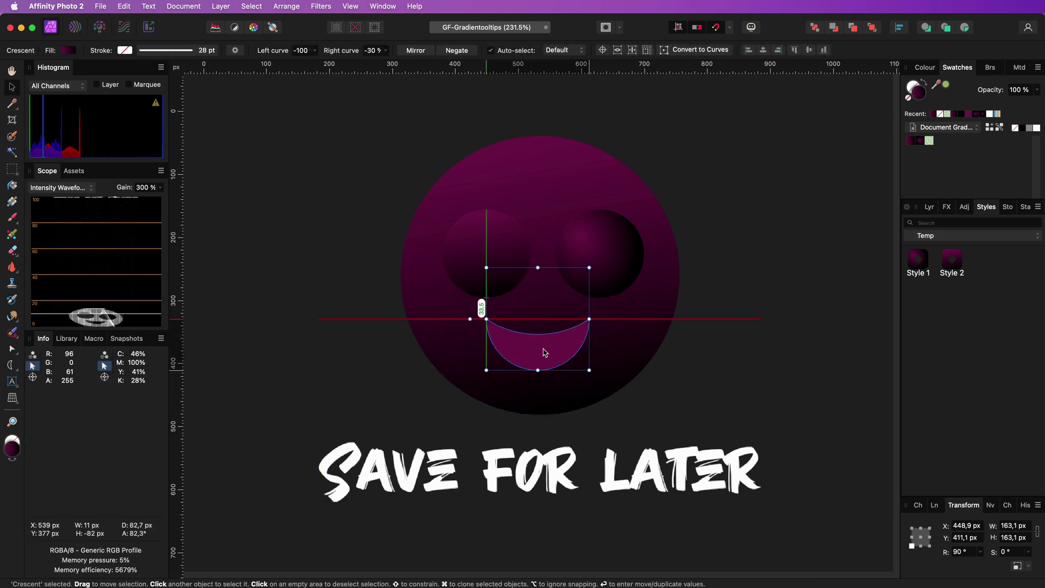